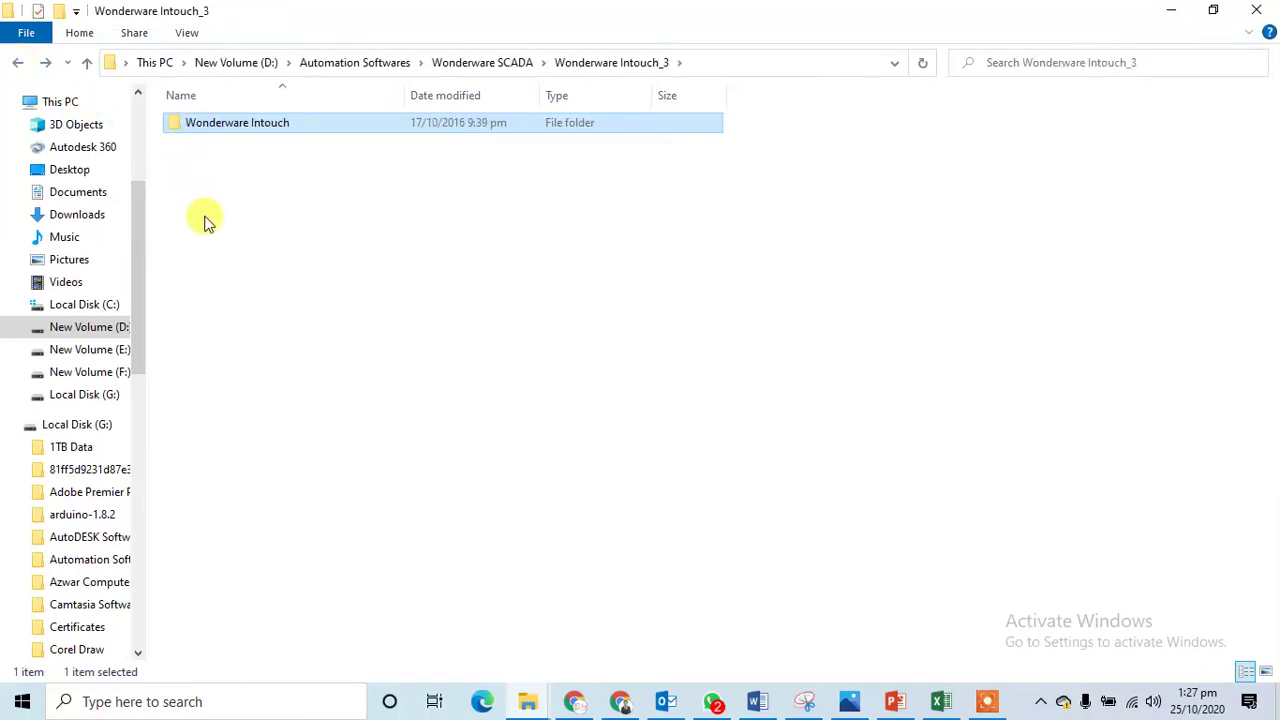
Browse Wonderware SCADA > Wonderware Intouch_3 > Wonderware Intouch > INTOUCH 10 > INTOUCH 10 and launch setup
left_click(17, 62)
left_click(17, 62)
left_click(17, 62)
double_click(293, 342)
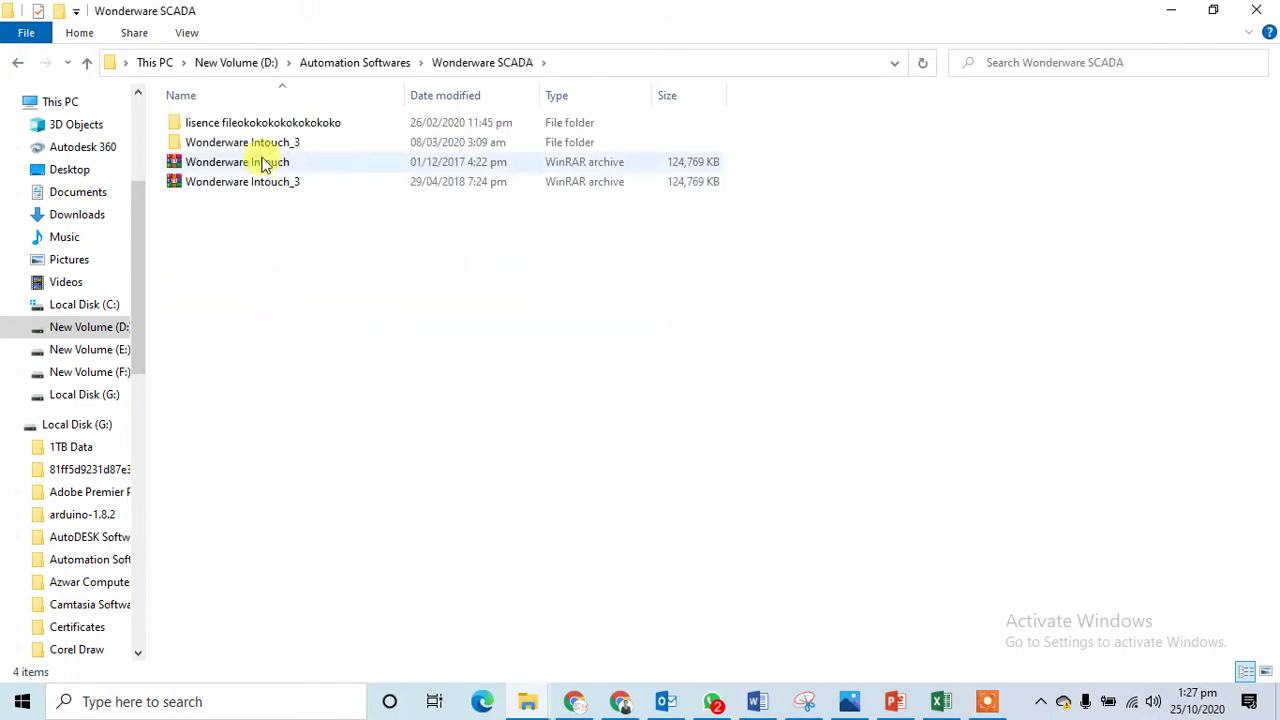
double_click(257, 143)
double_click(226, 125)
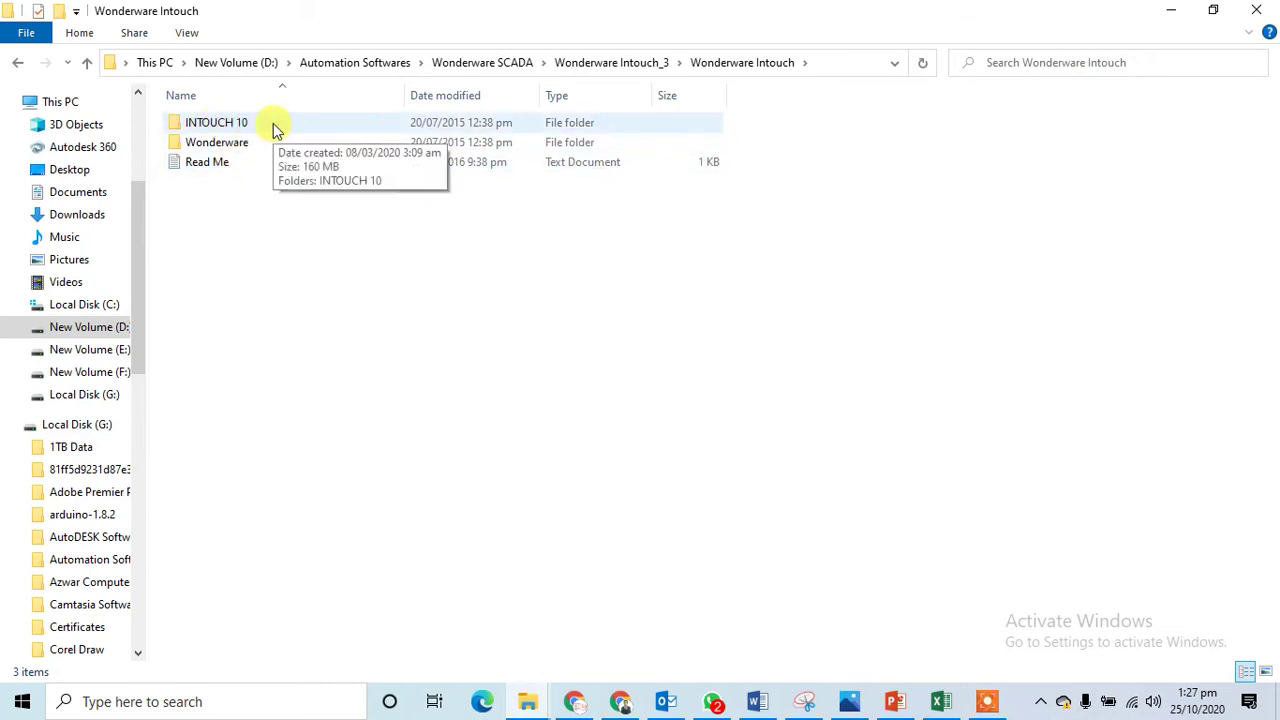
double_click(274, 127)
double_click(274, 126)
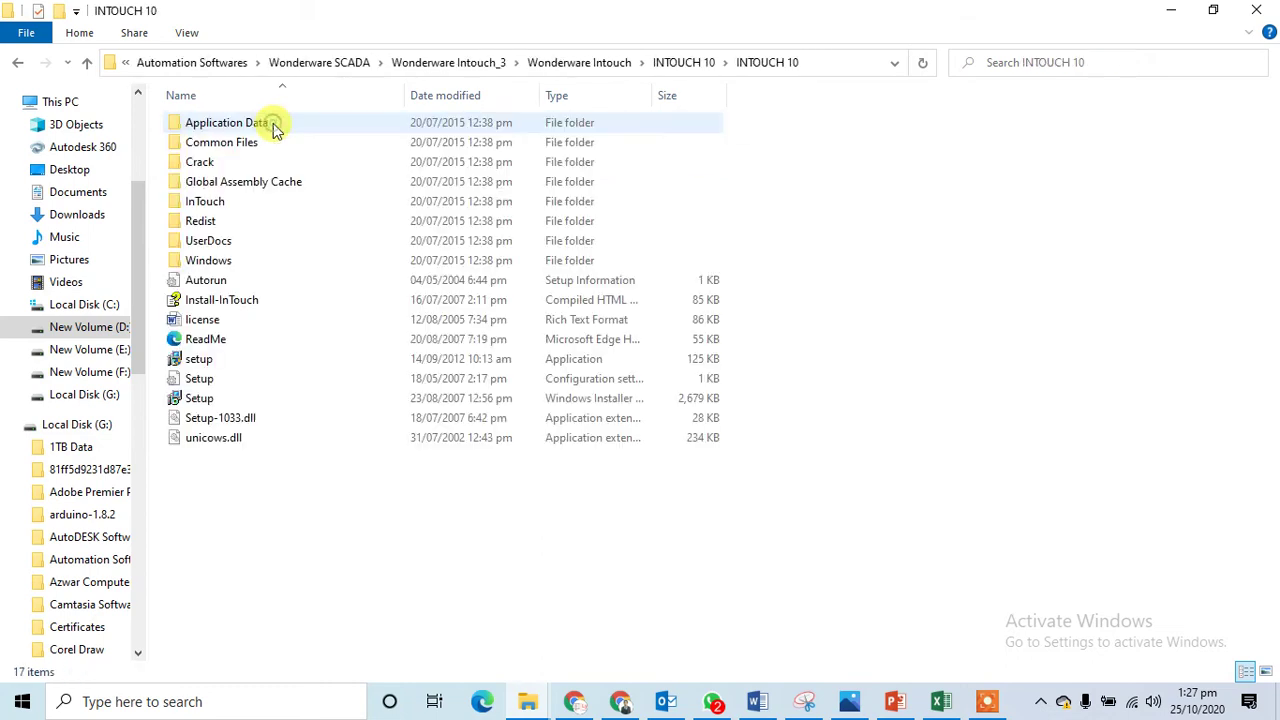
double_click(282, 360)
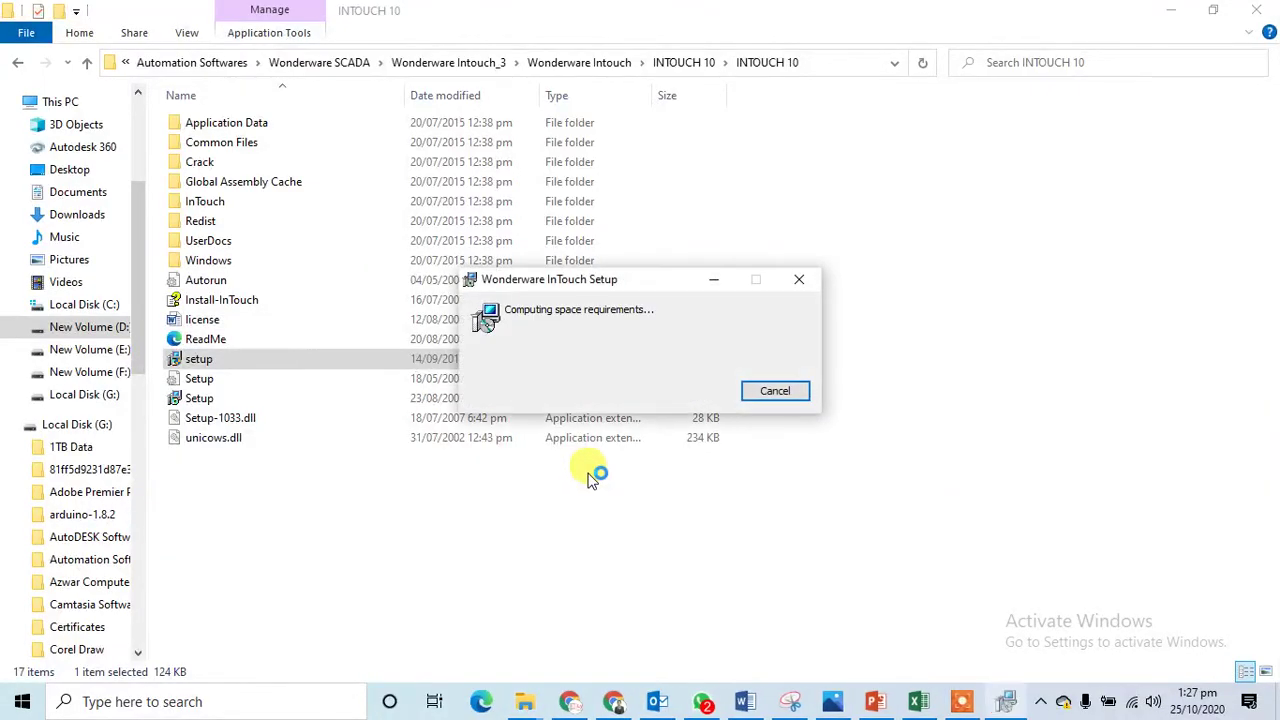
Accept the license, keep the default features and folder, submit the off-node account credentials, and begin installing
left_click(745, 498)
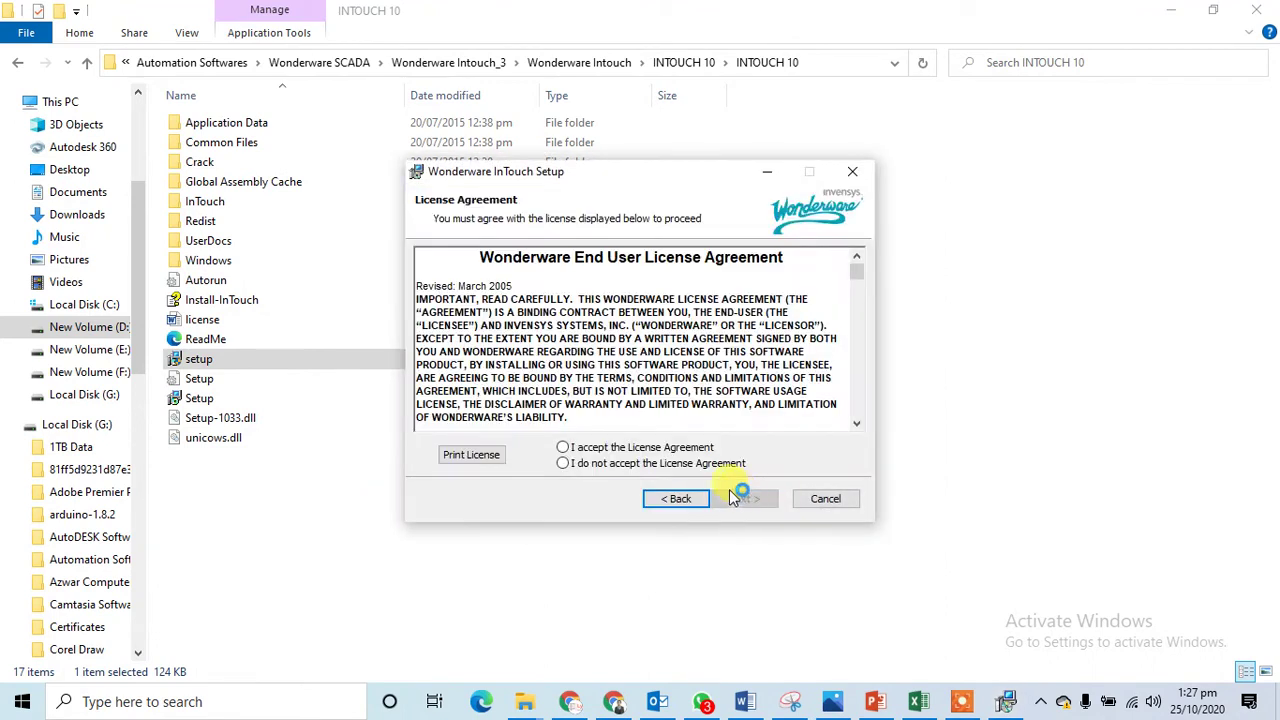
left_click(652, 449)
left_click(740, 498)
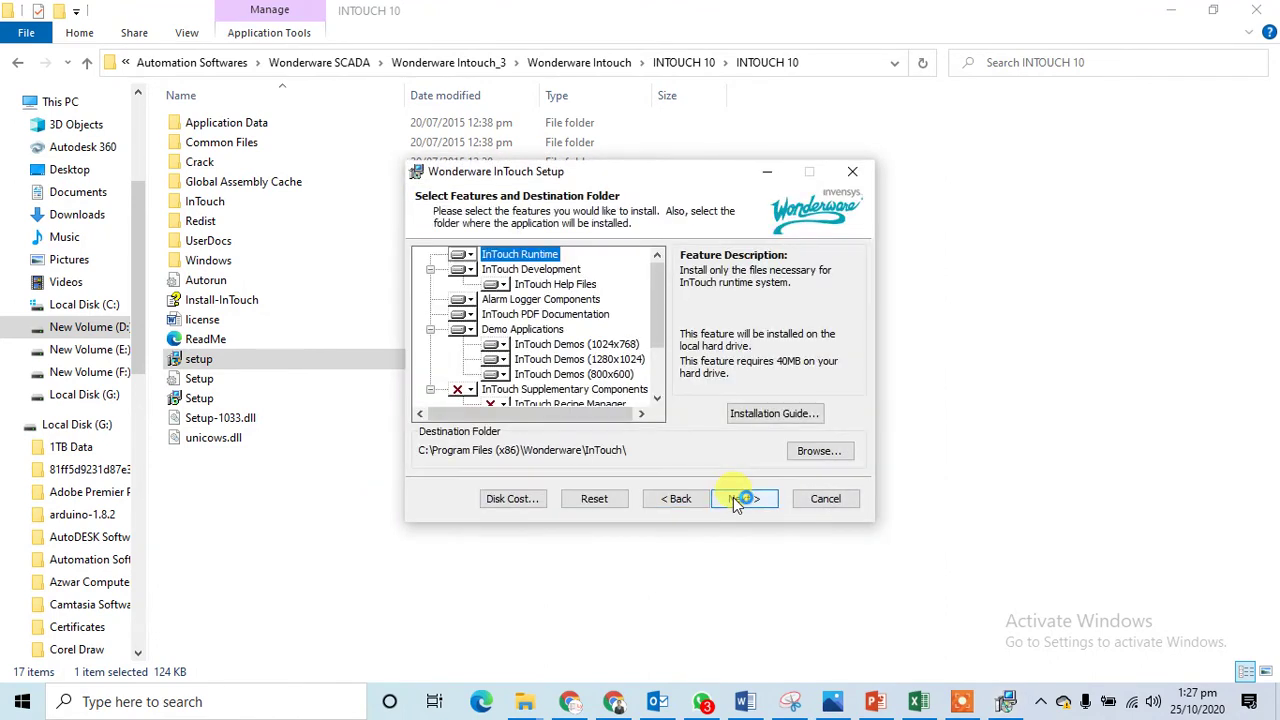
left_click(738, 498)
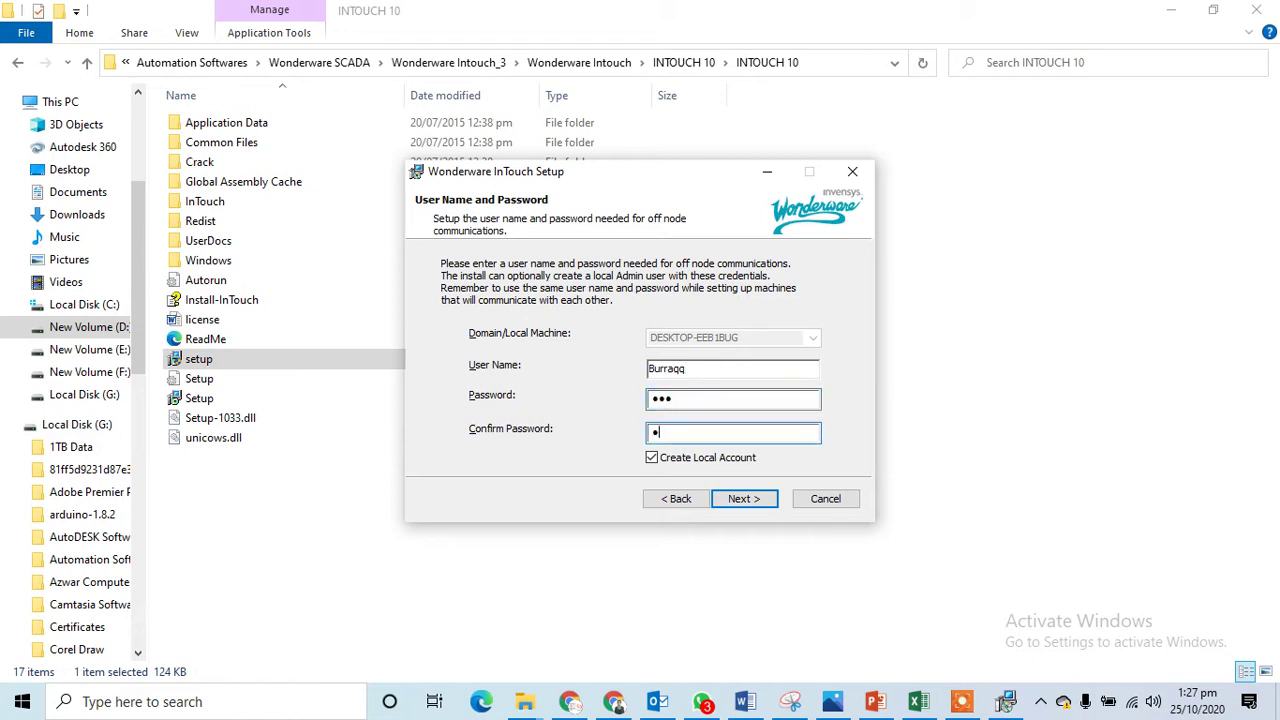
left_click(745, 500)
left_click(745, 500)
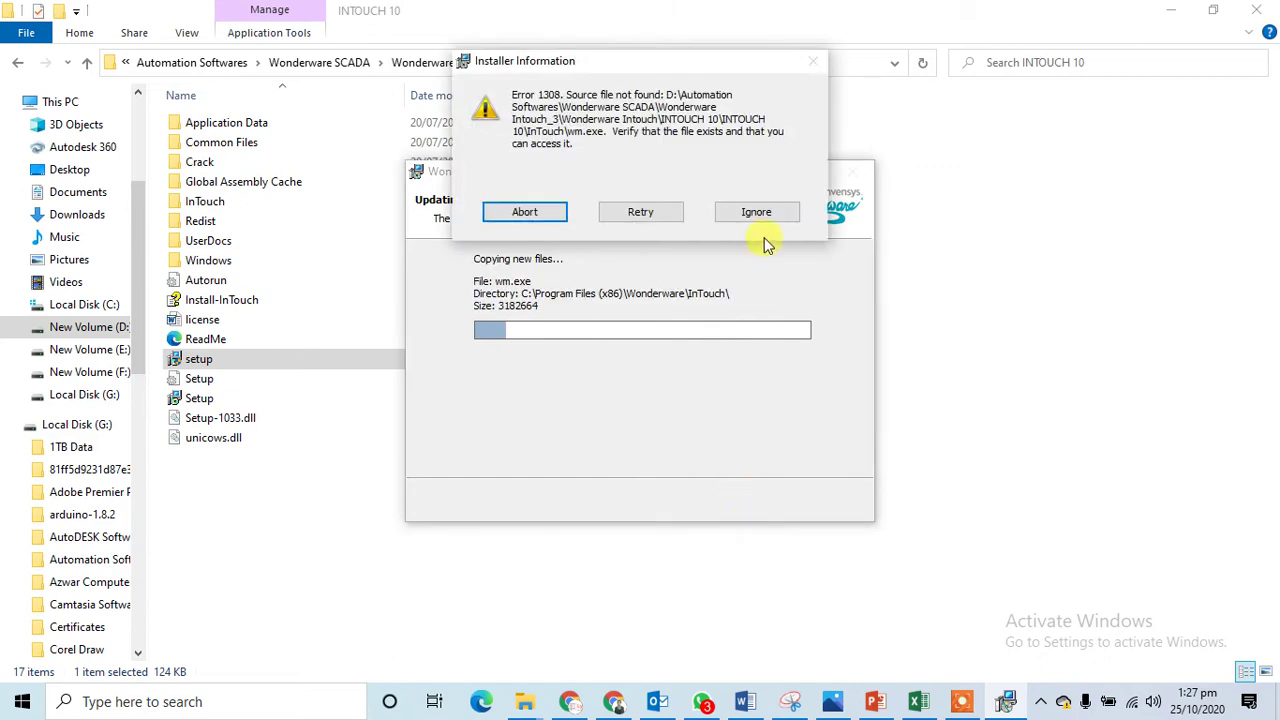
Ignore every Error 1308 missing-file dialog (dsacnt.exe, AlmHisMig.exe, wwalmpurge.exe, TTSelectAndLaunch.exe), then finish the setup
left_click(758, 211)
left_click(762, 213)
left_click(762, 214)
left_click(762, 218)
left_click(762, 214)
left_click(762, 215)
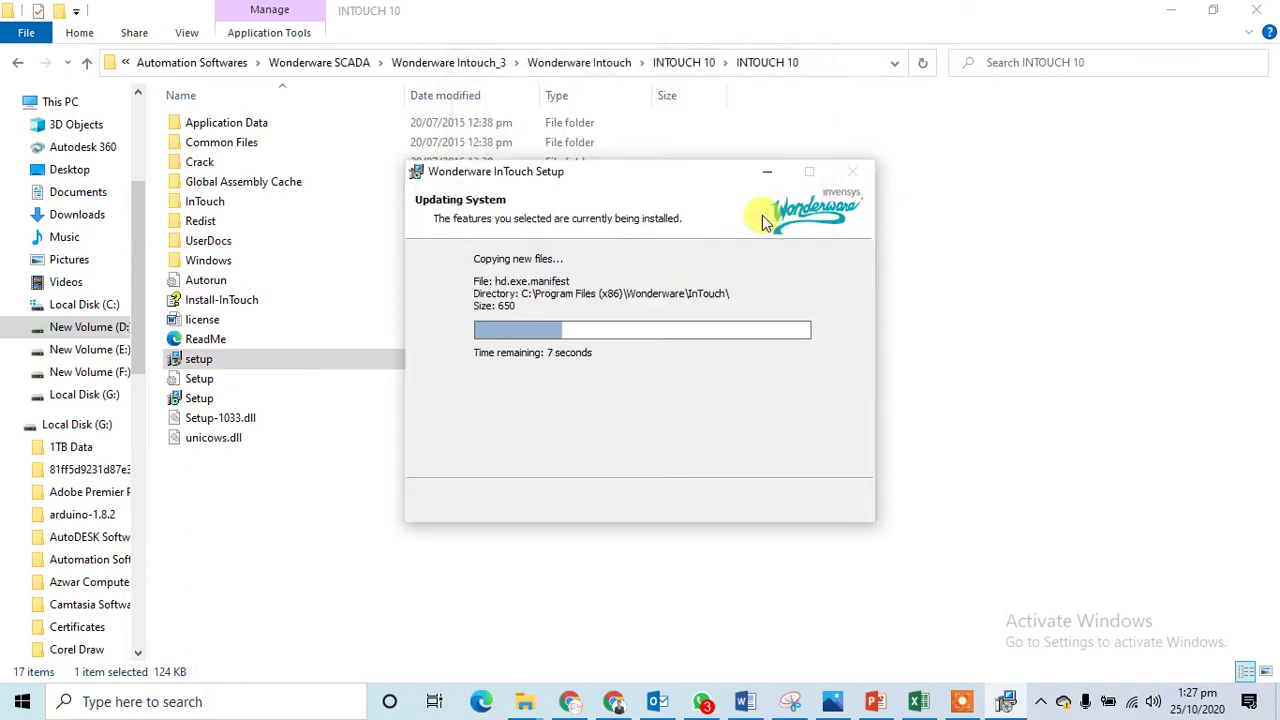
left_click(762, 215)
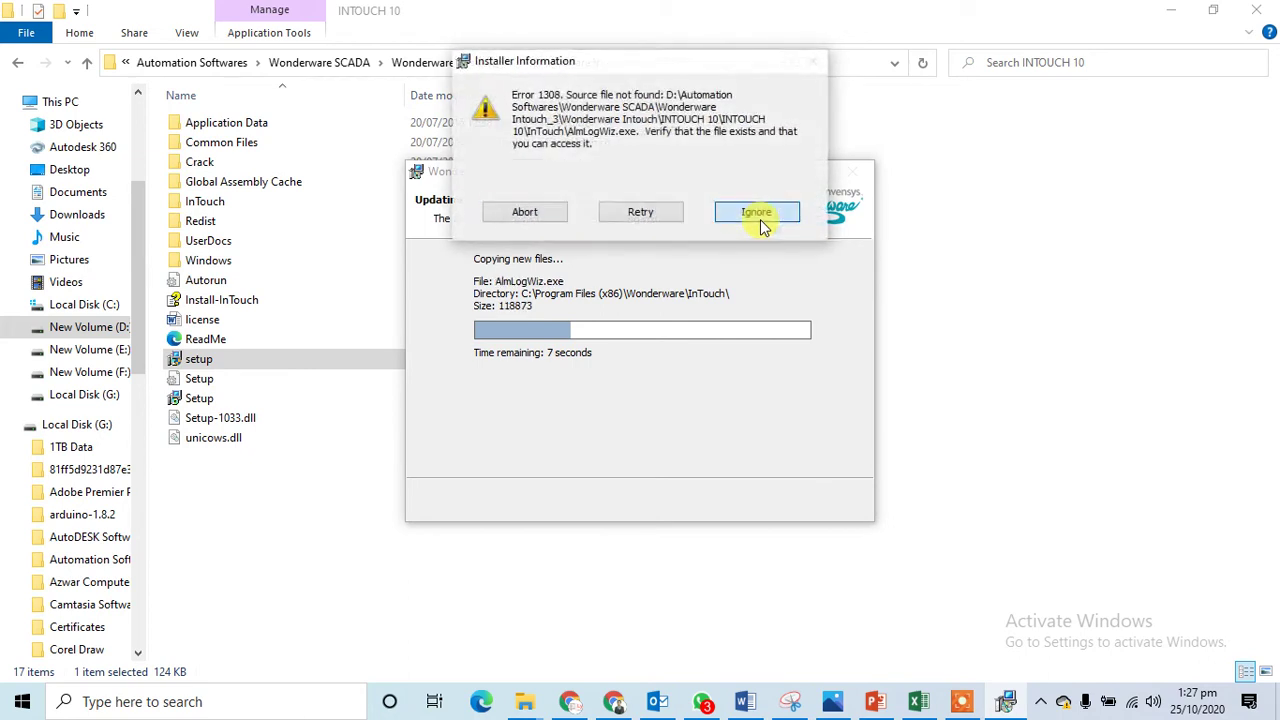
left_click(760, 220)
left_click(760, 220)
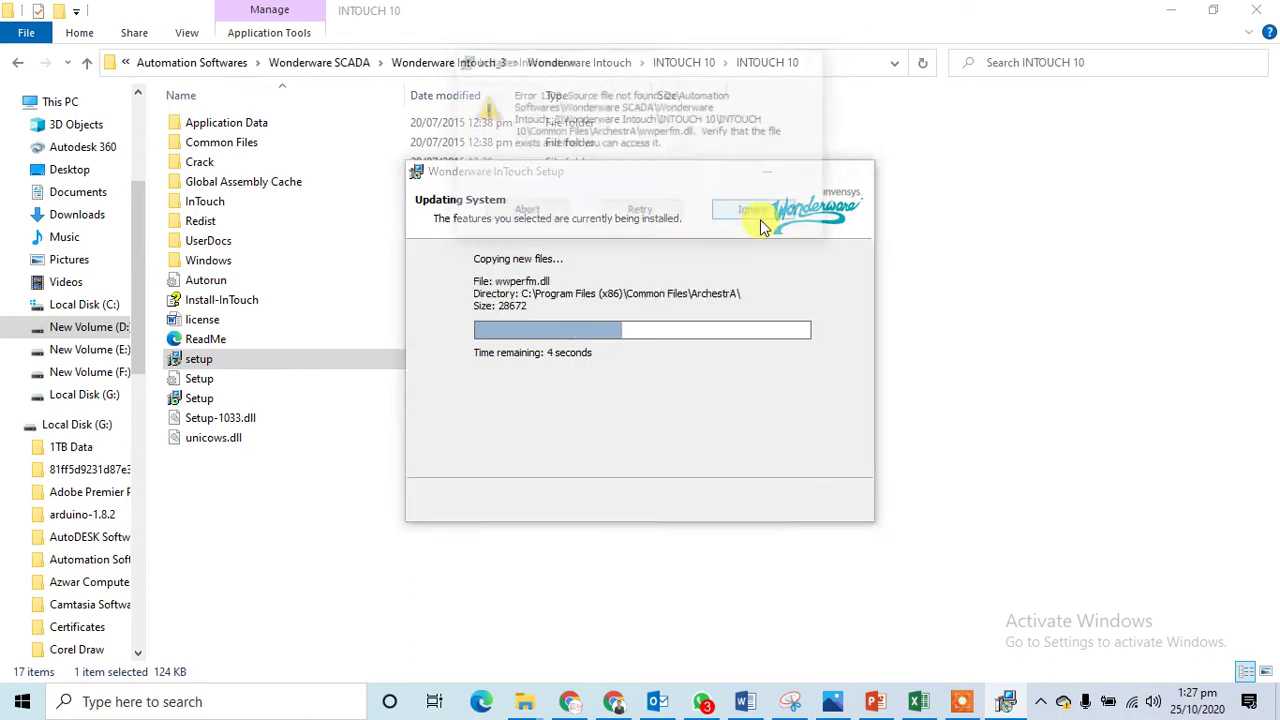
left_click(760, 222)
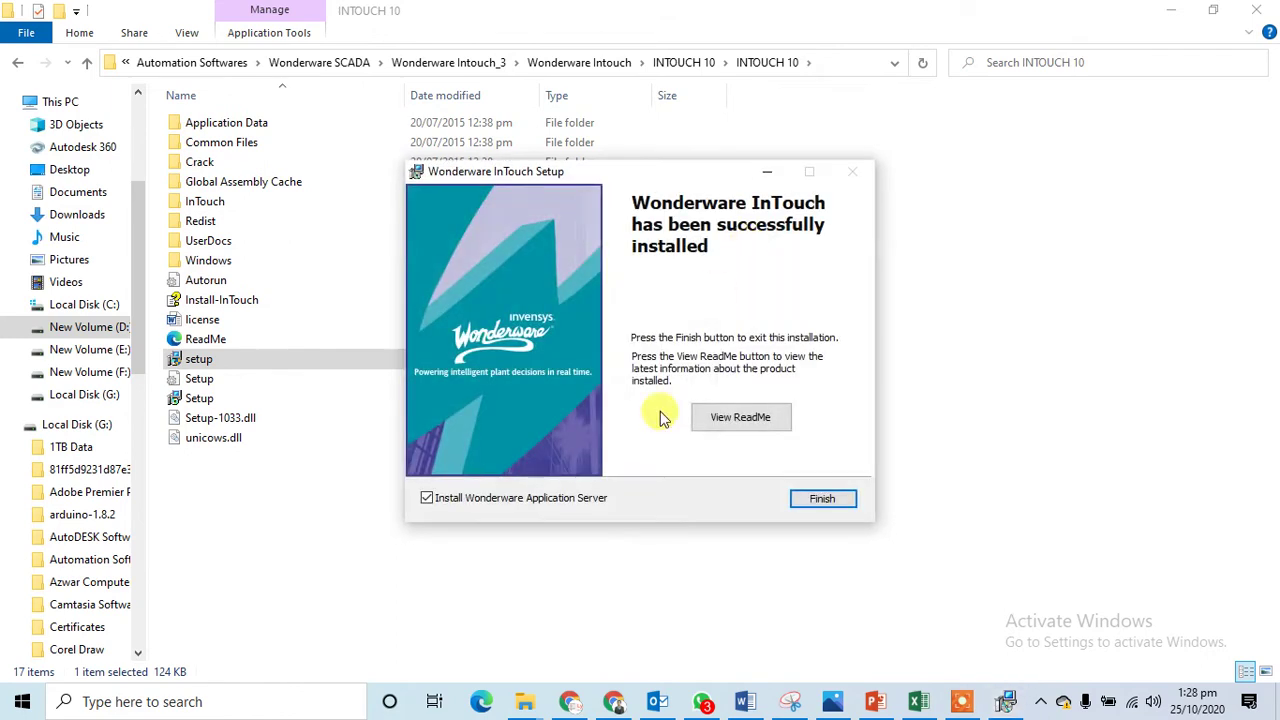
left_click(822, 499)
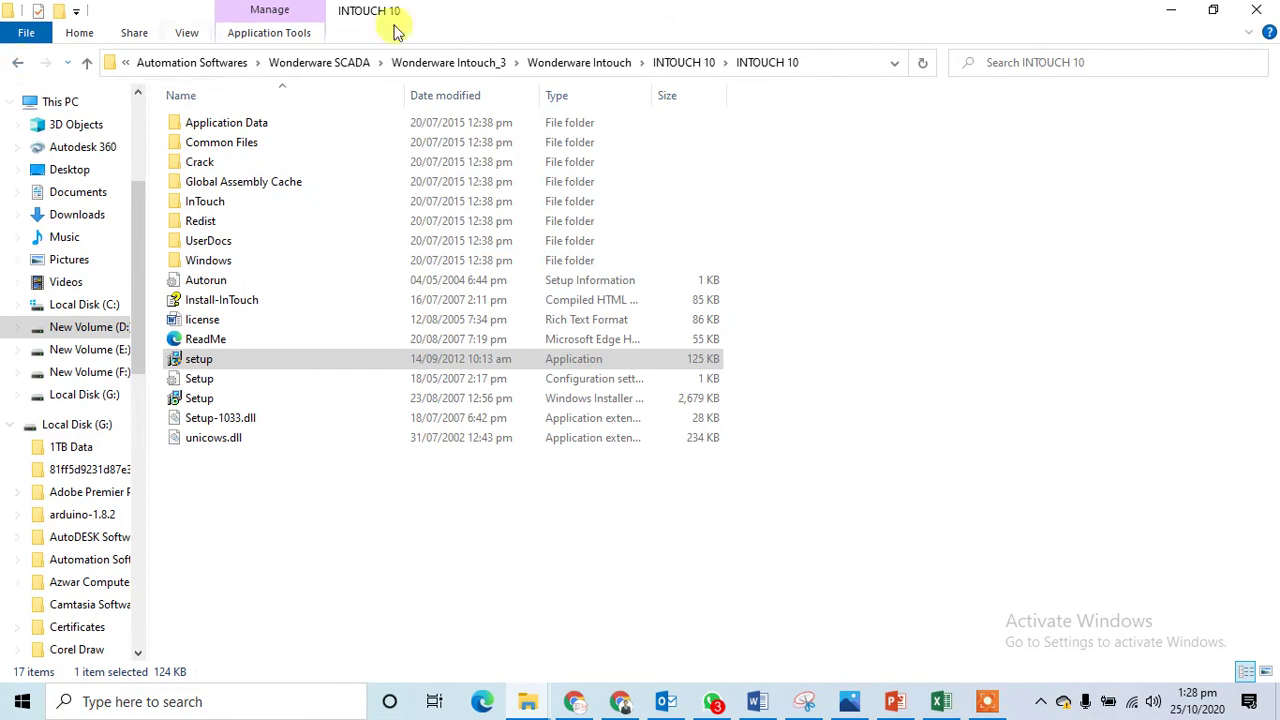
Search Start for 'int', run InTouch as administrator, then cancel the Missing Shortcut warning for intouch.exe
left_click(1172, 12)
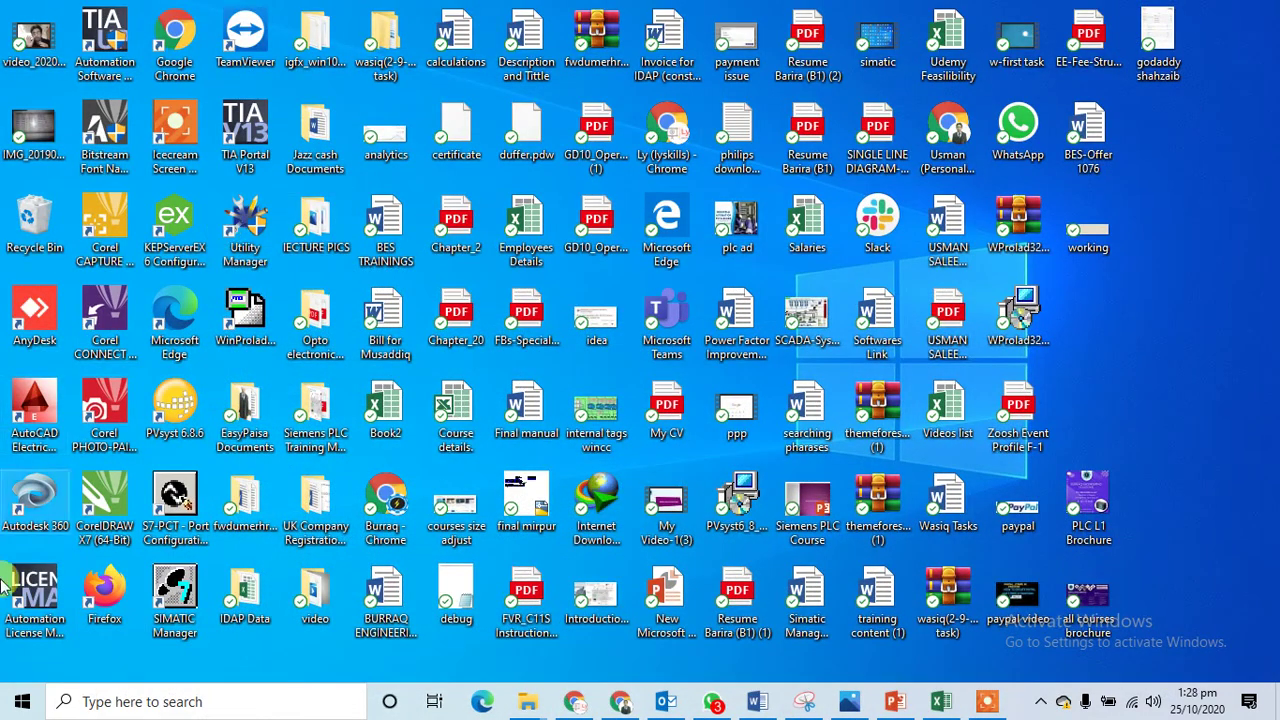
left_click(8, 708)
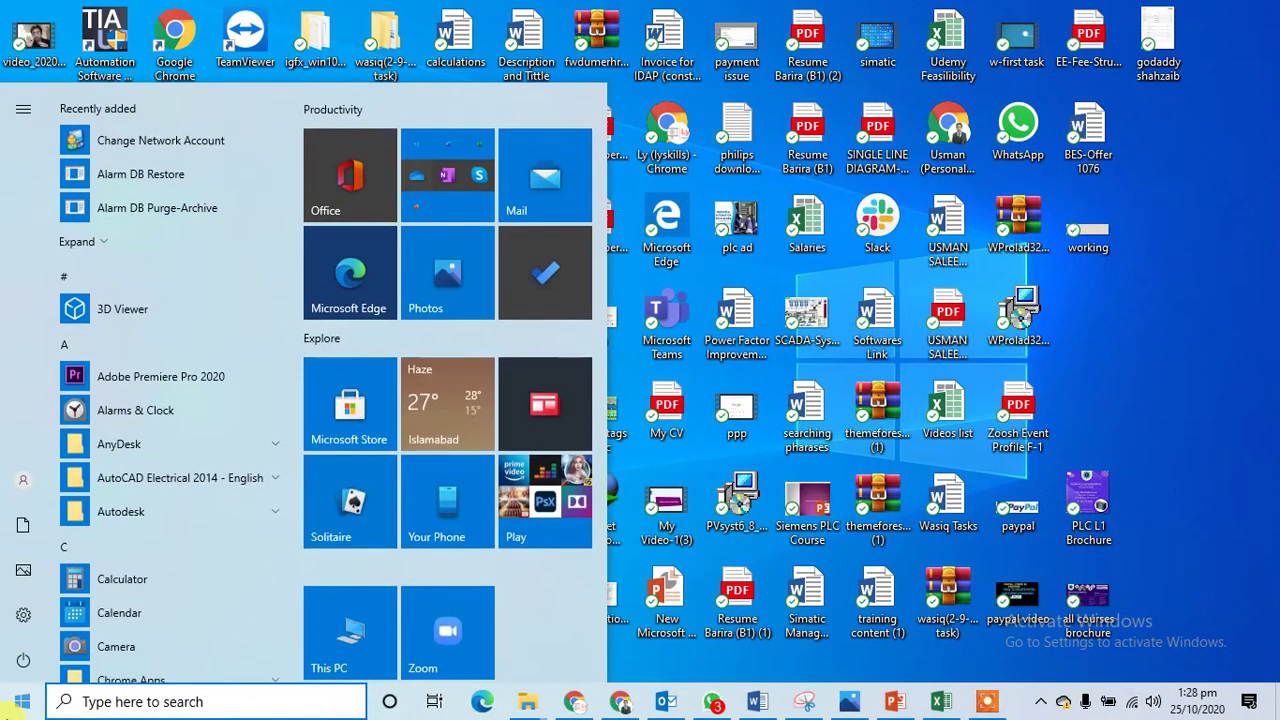
type("int")
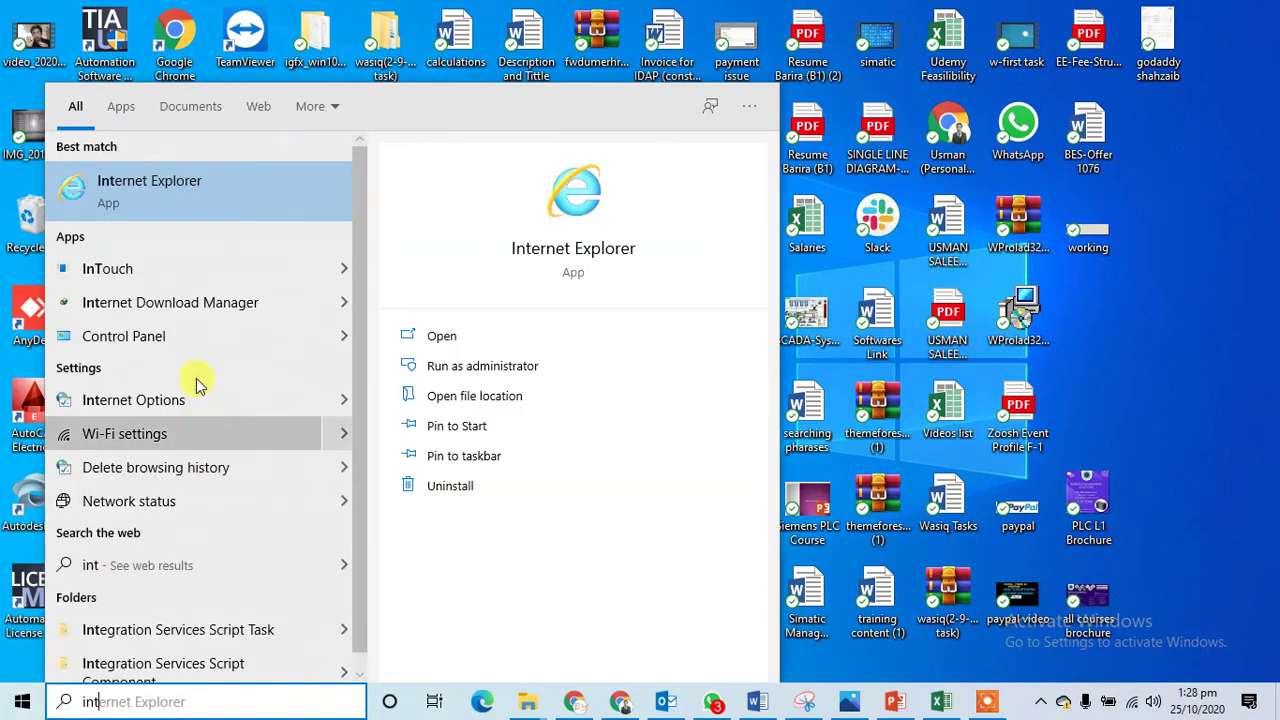
left_click(333, 272)
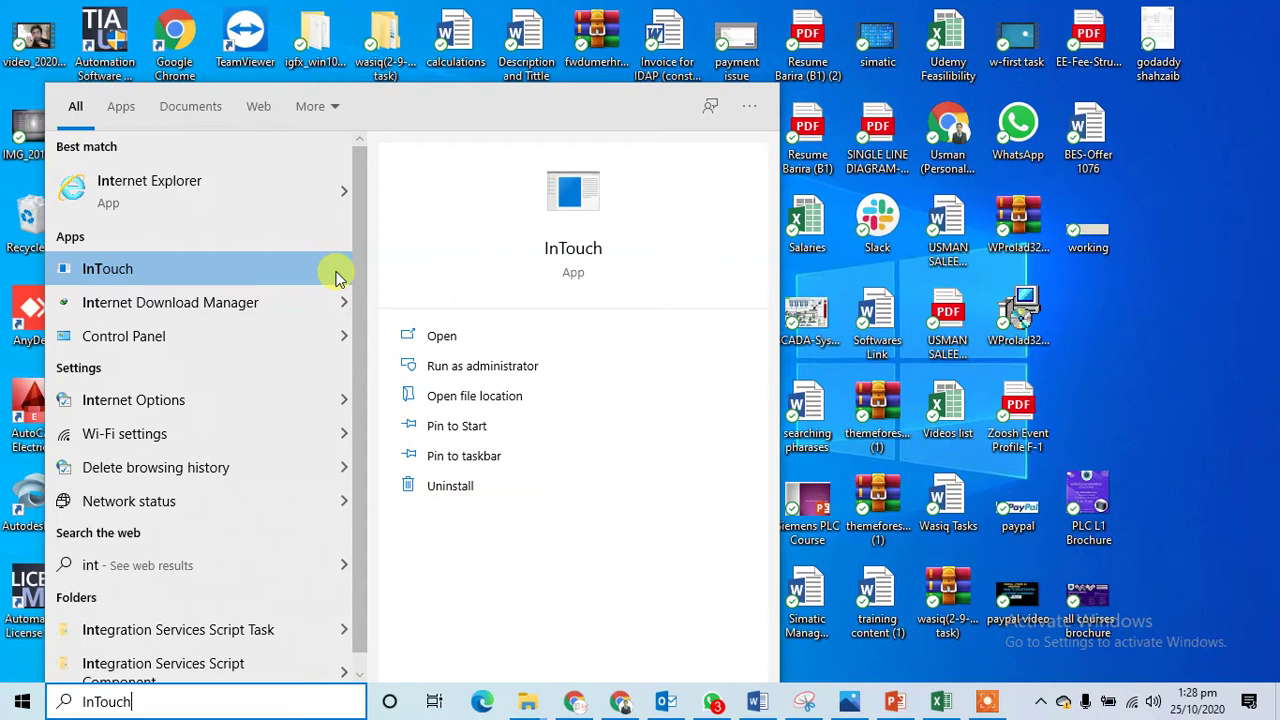
left_click(467, 380)
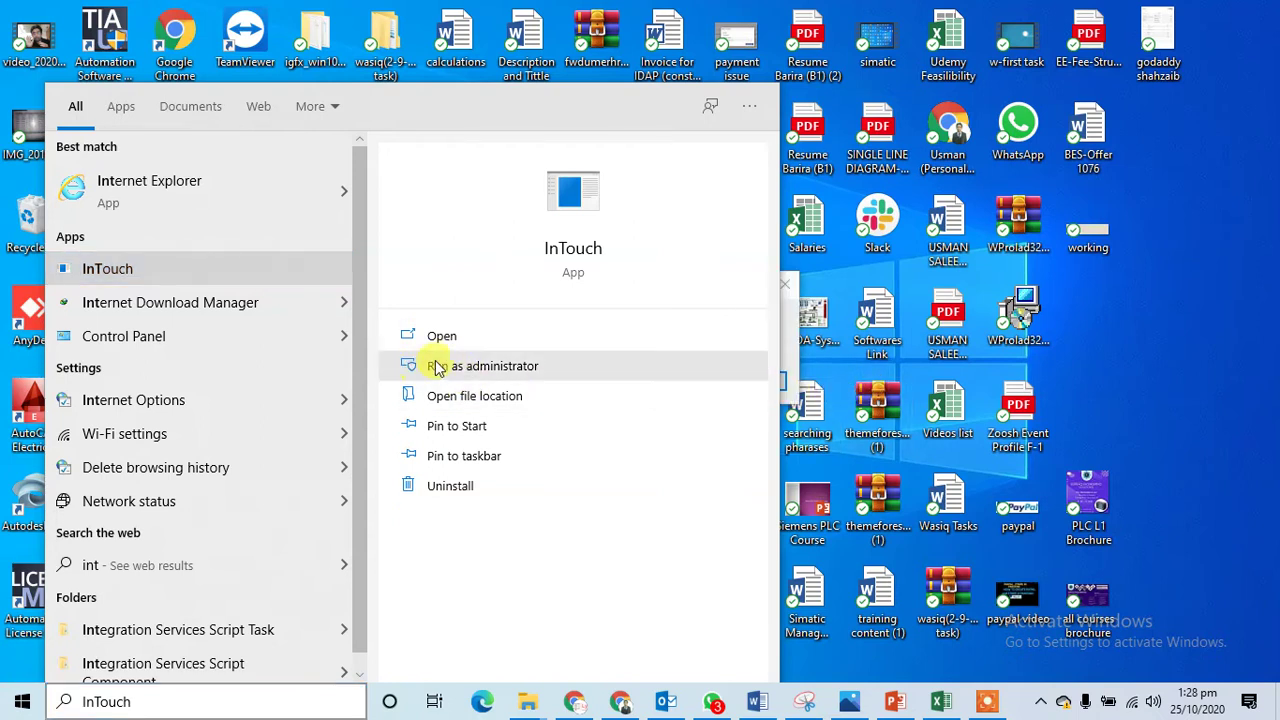
left_click(508, 378)
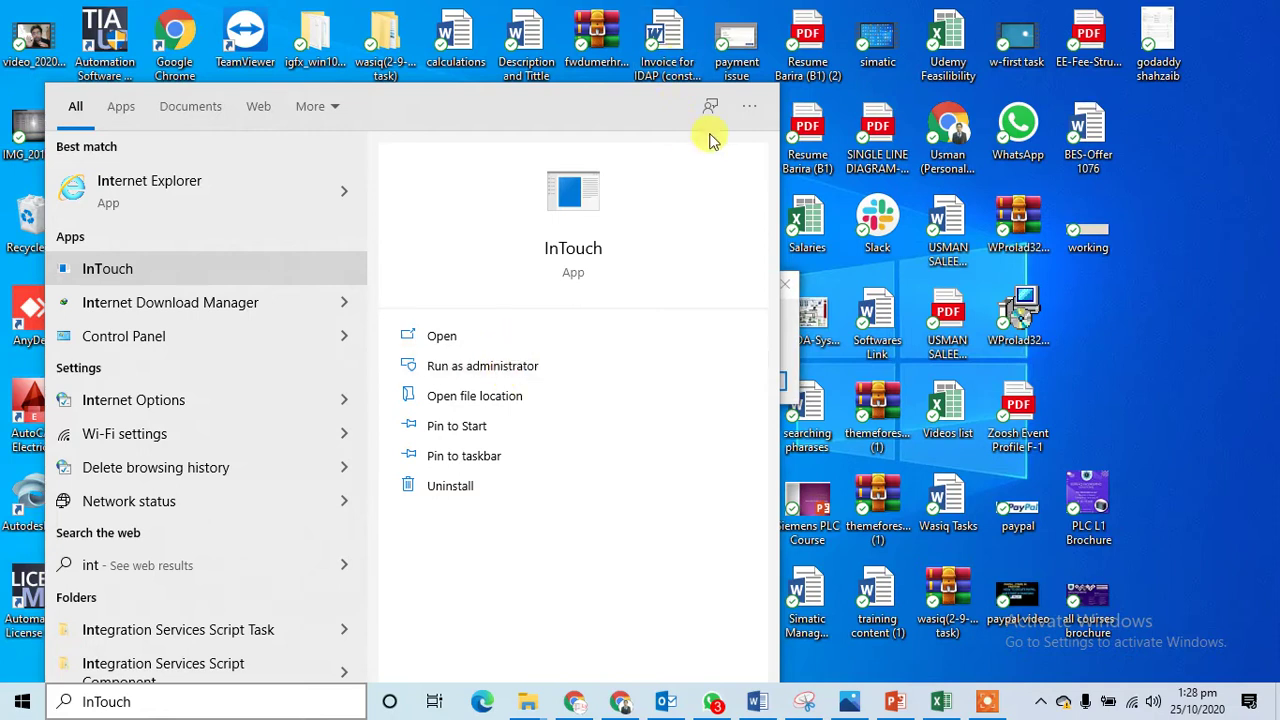
left_click(1174, 294)
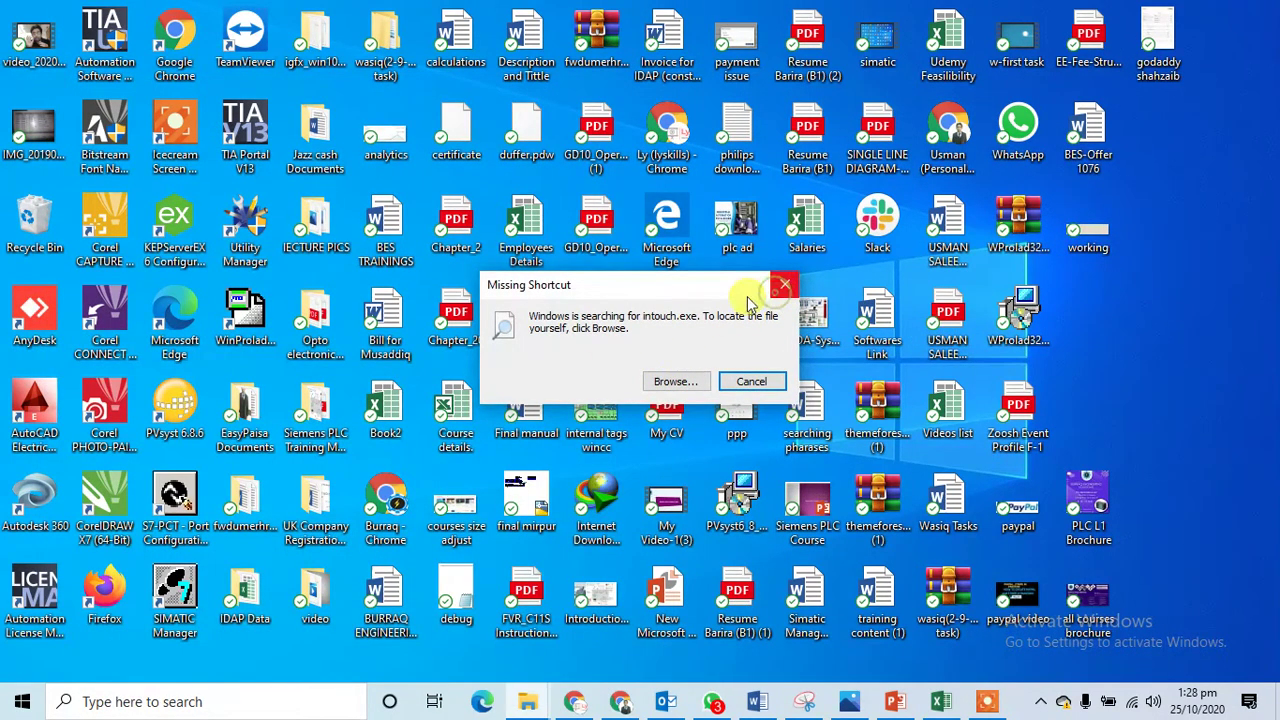
left_click(784, 288)
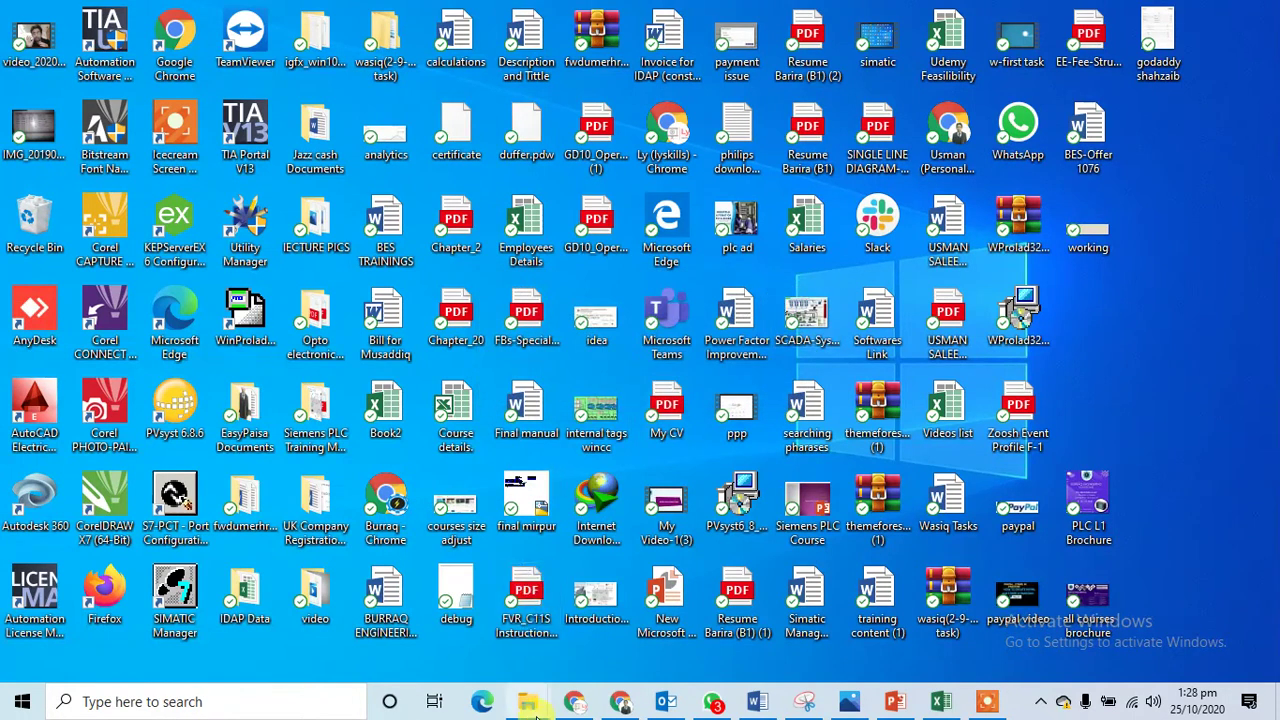
Copy the Wonderware folder from the Wonderware Intouch installer files
mouse_move(537, 708)
left_click(440, 650)
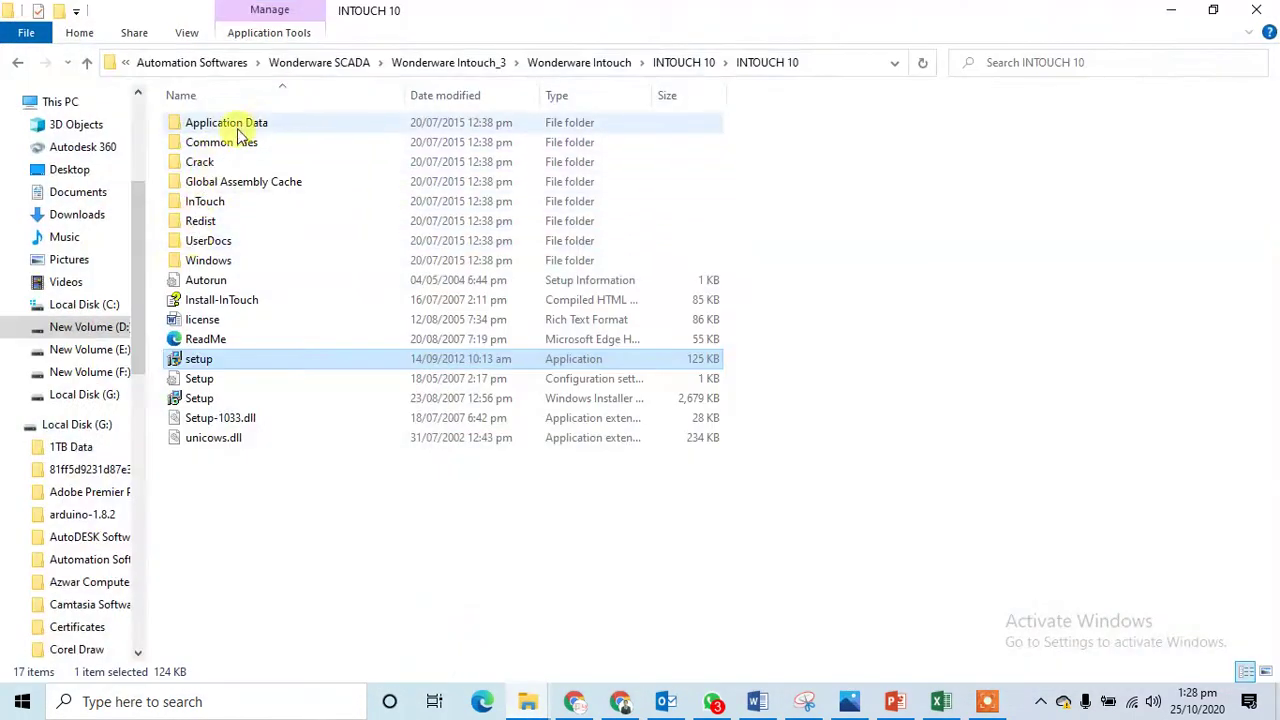
left_click(17, 64)
left_click(17, 64)
left_click(236, 146)
right_click(240, 146)
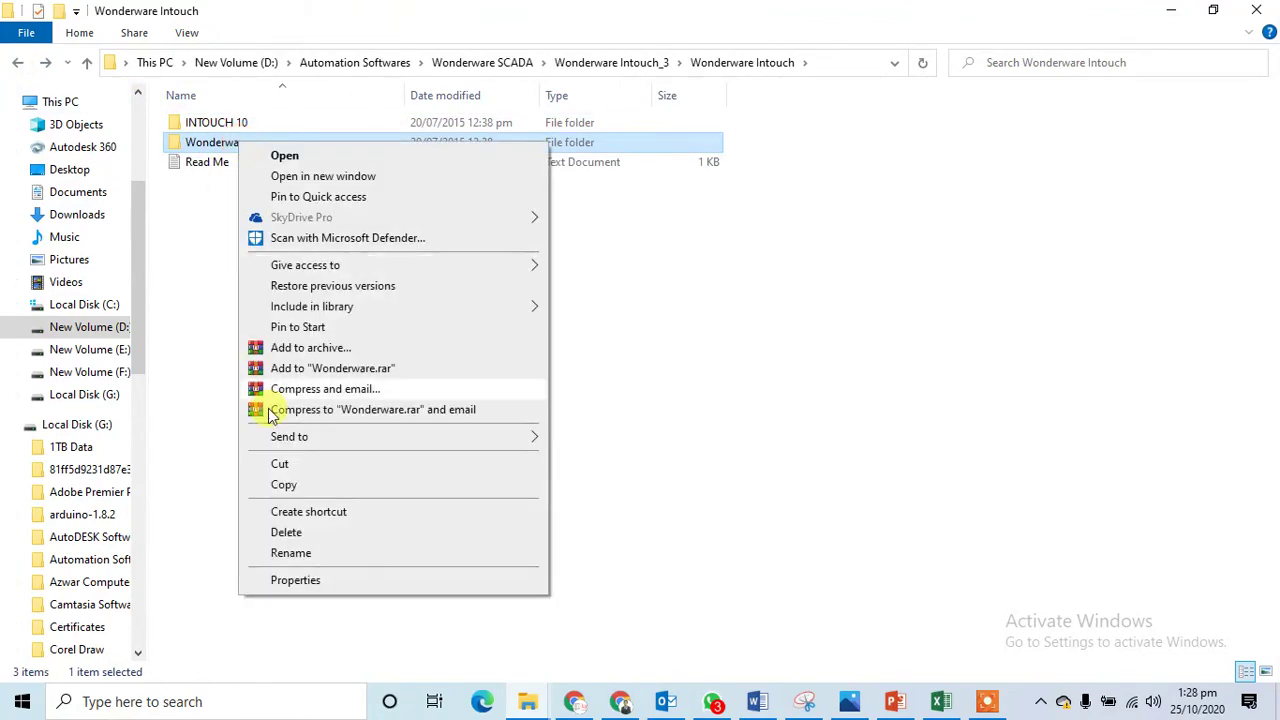
left_click(287, 487)
Open the Wonderware folder under C:\Program Files (x86), which holds a single InTouch folder
left_click(96, 306)
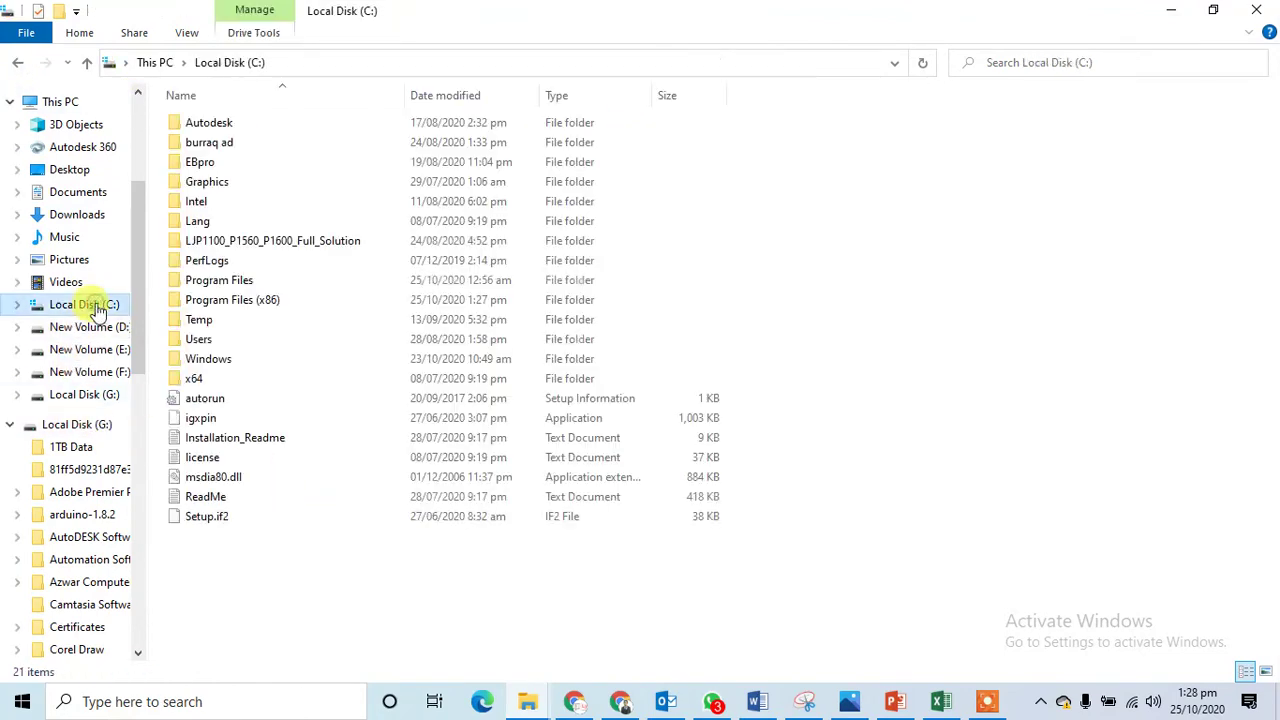
double_click(235, 283)
left_click(235, 284)
key("w")
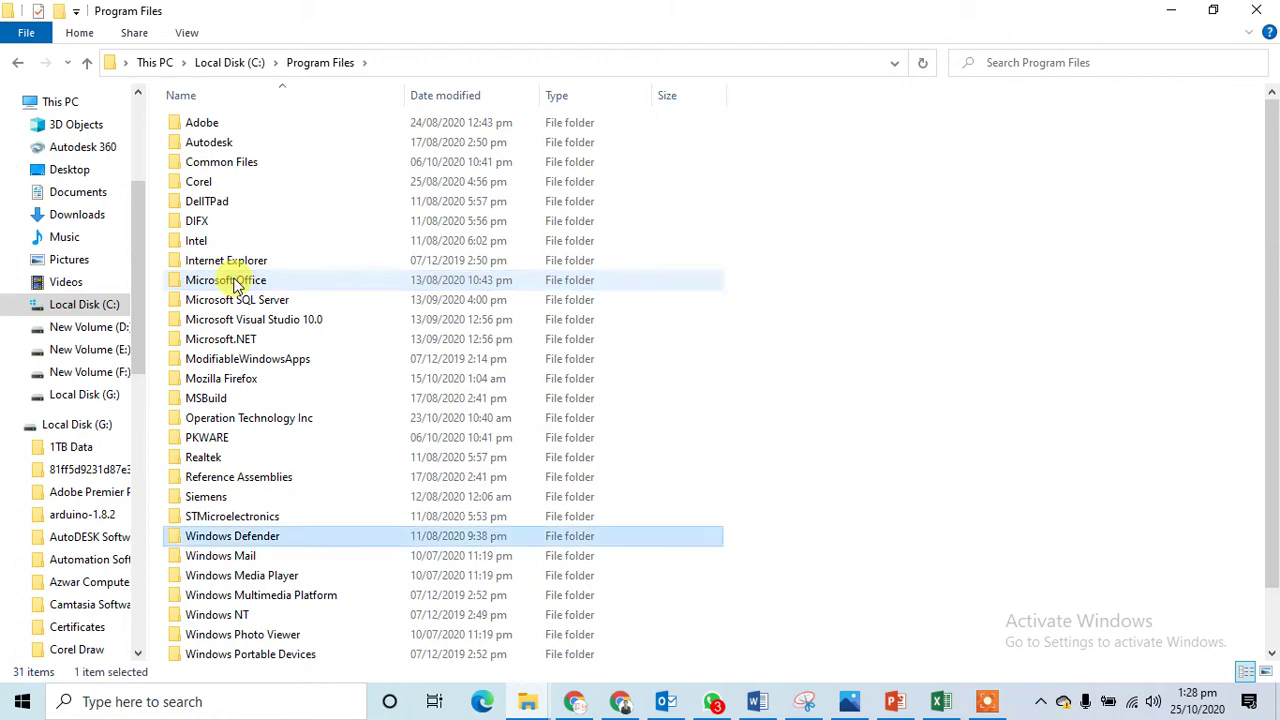
key("w")
key("w")
key("w")
key("w")
key("w")
key("w")
key("w")
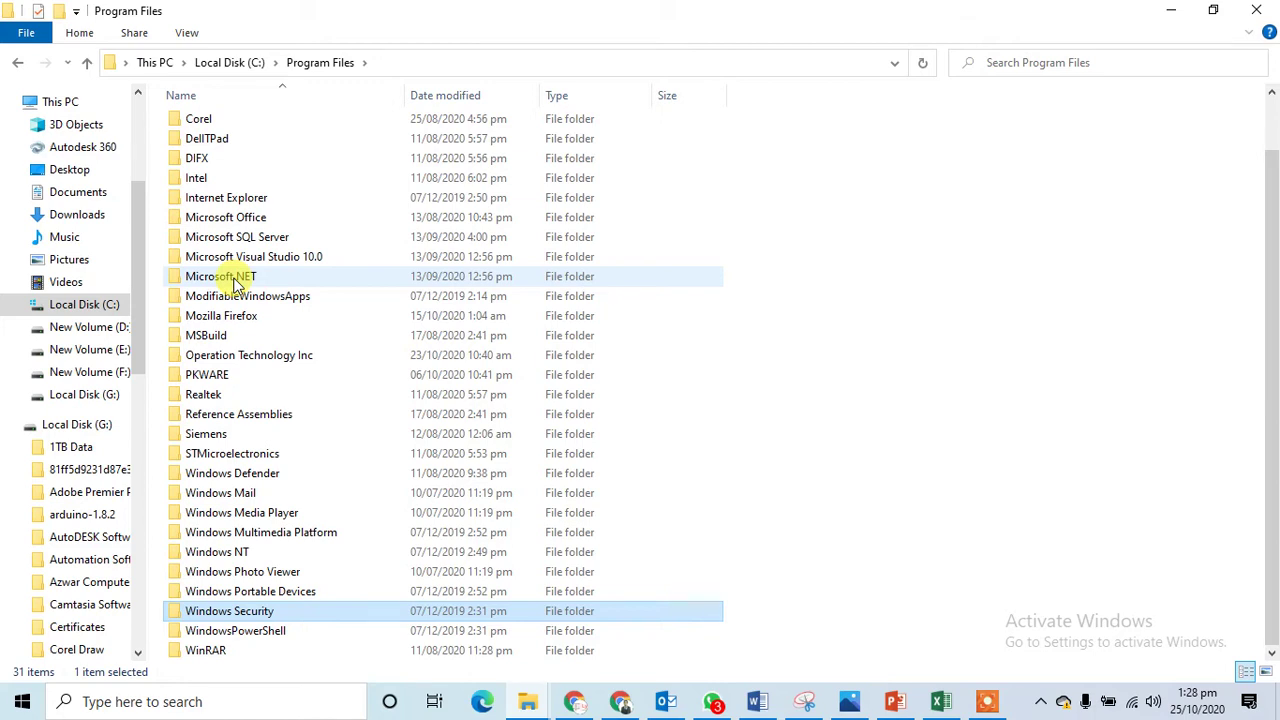
left_click(17, 62)
double_click(305, 305)
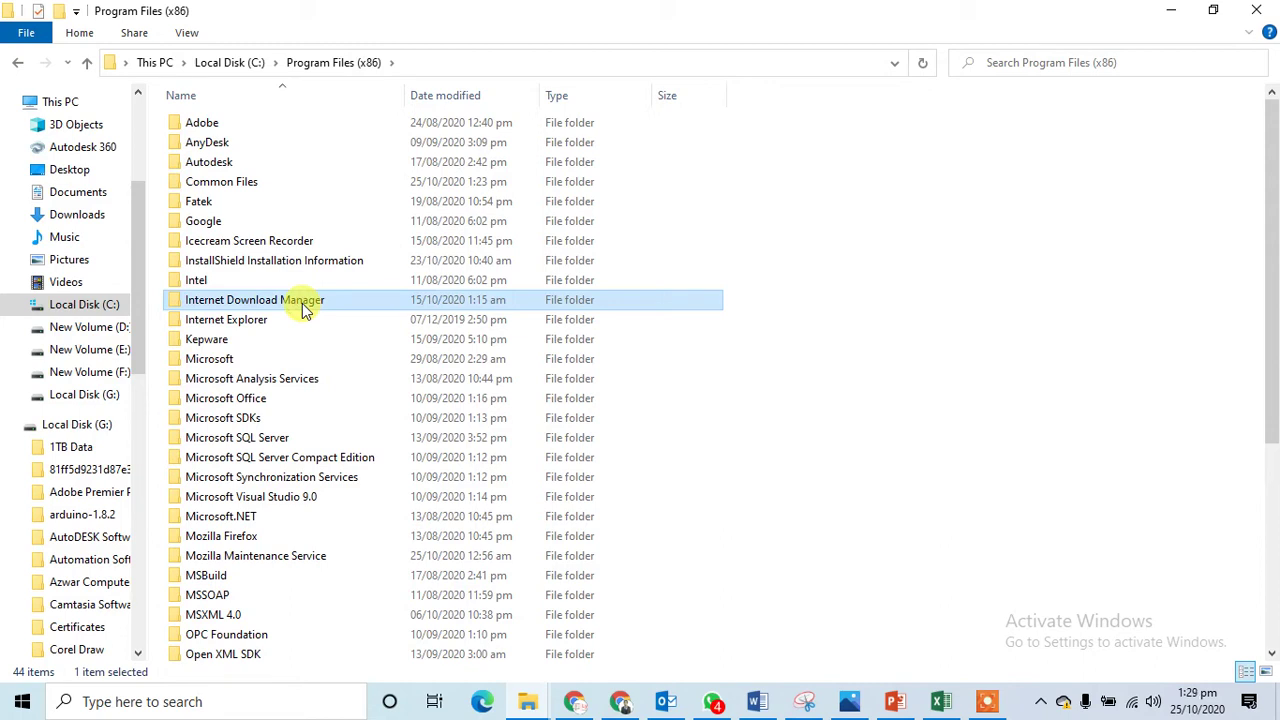
scroll(305, 310, "down", 5)
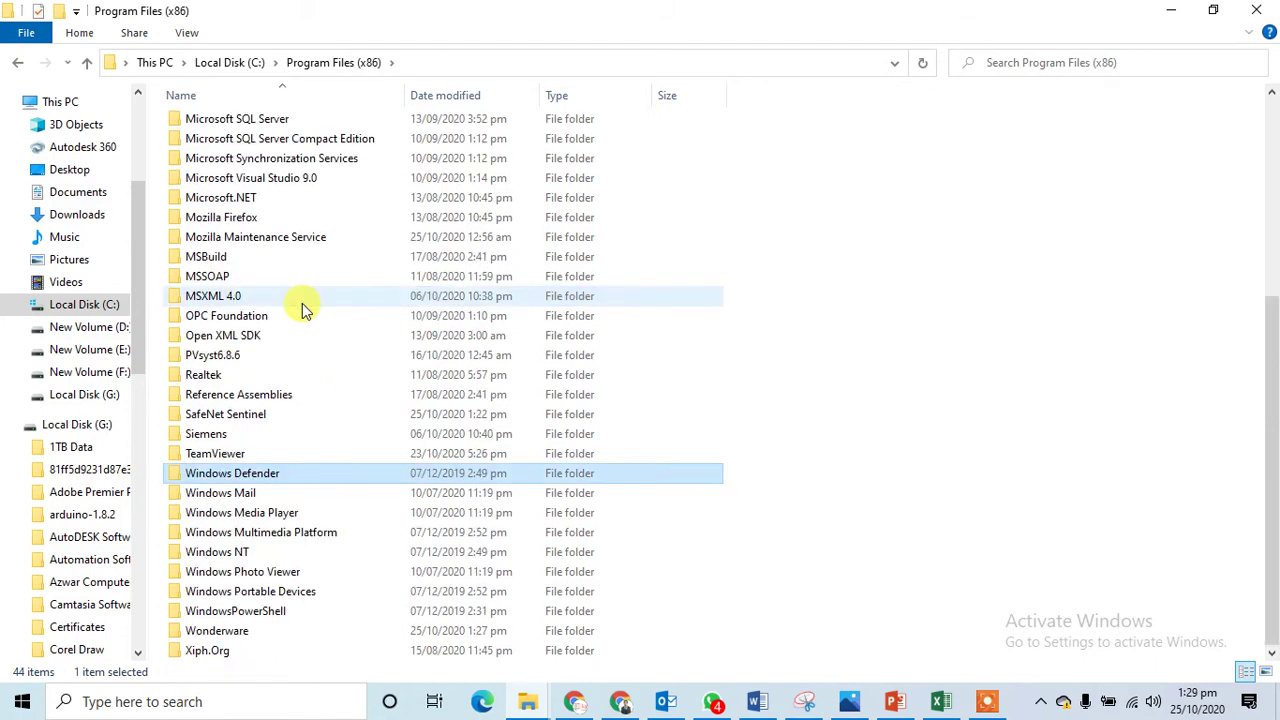
key("Down")
key("Down")
key("Down")
key("Down")
key("Down")
key("Down")
key("Down")
key("Down")
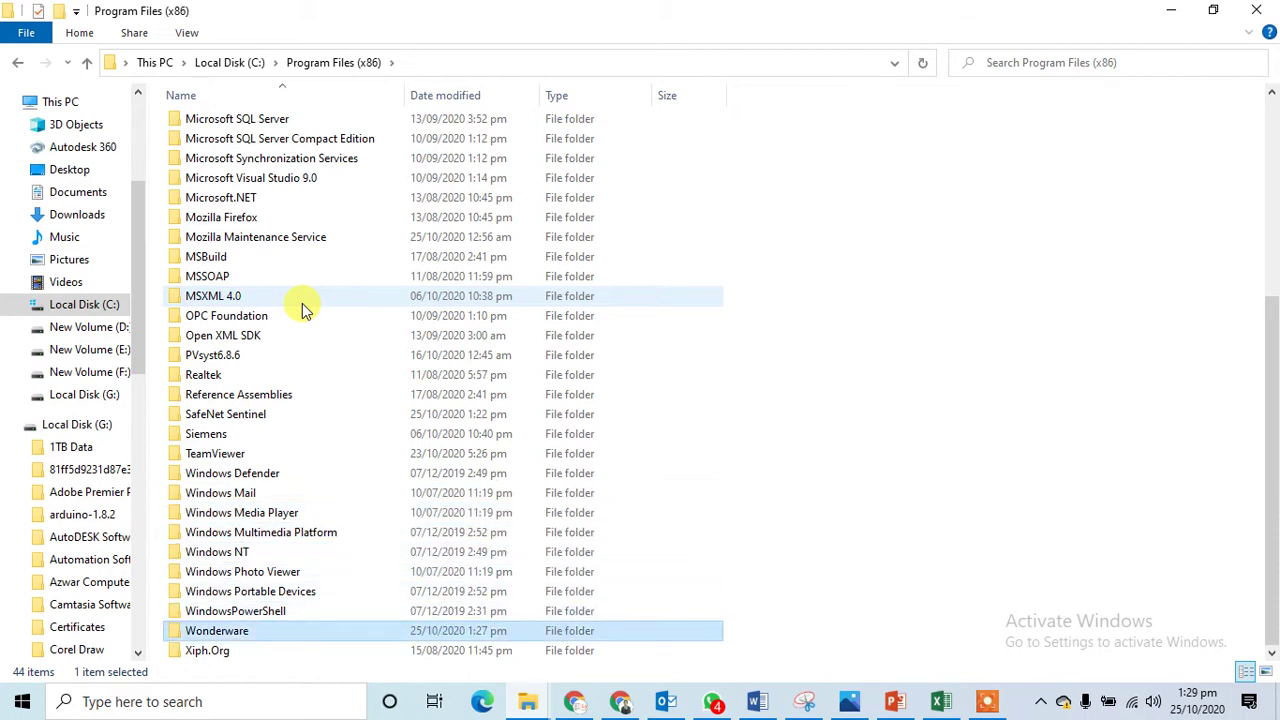
double_click(283, 632)
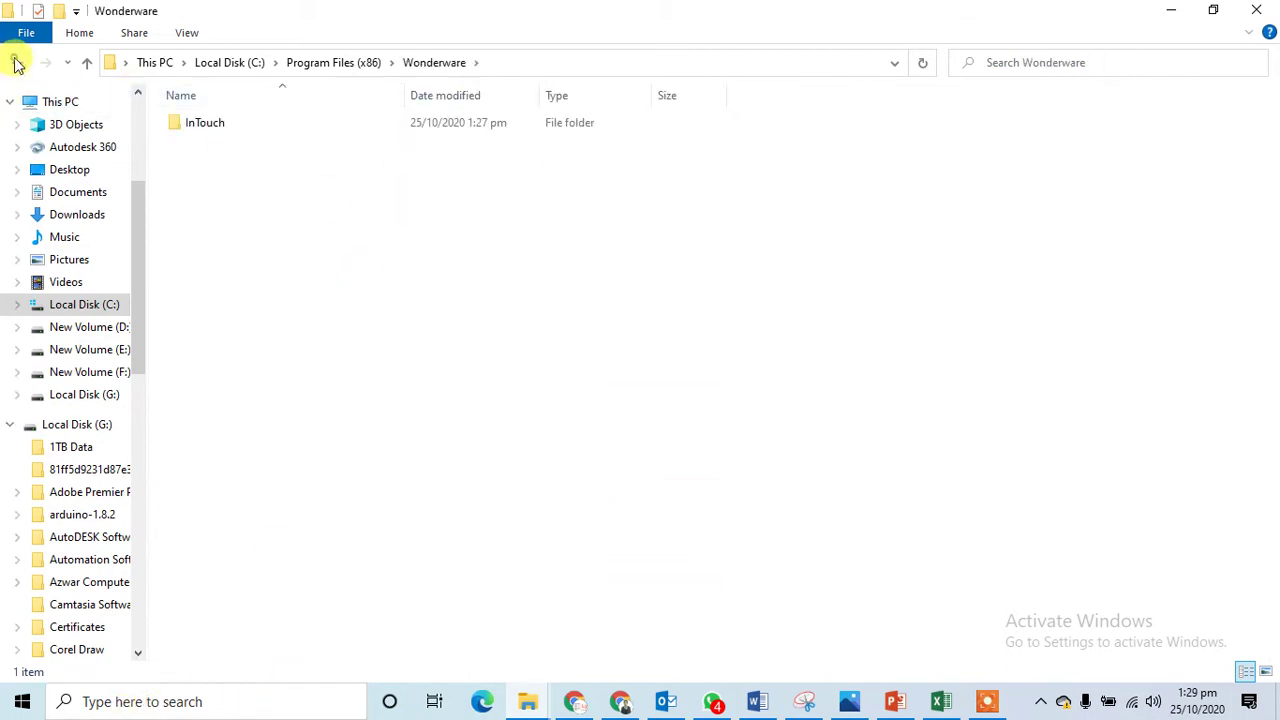
Paste the Wonderware folder into Program Files (x86), replacing existing files with administrator permission for all items
left_click(17, 63)
right_click(871, 296)
left_click(905, 400)
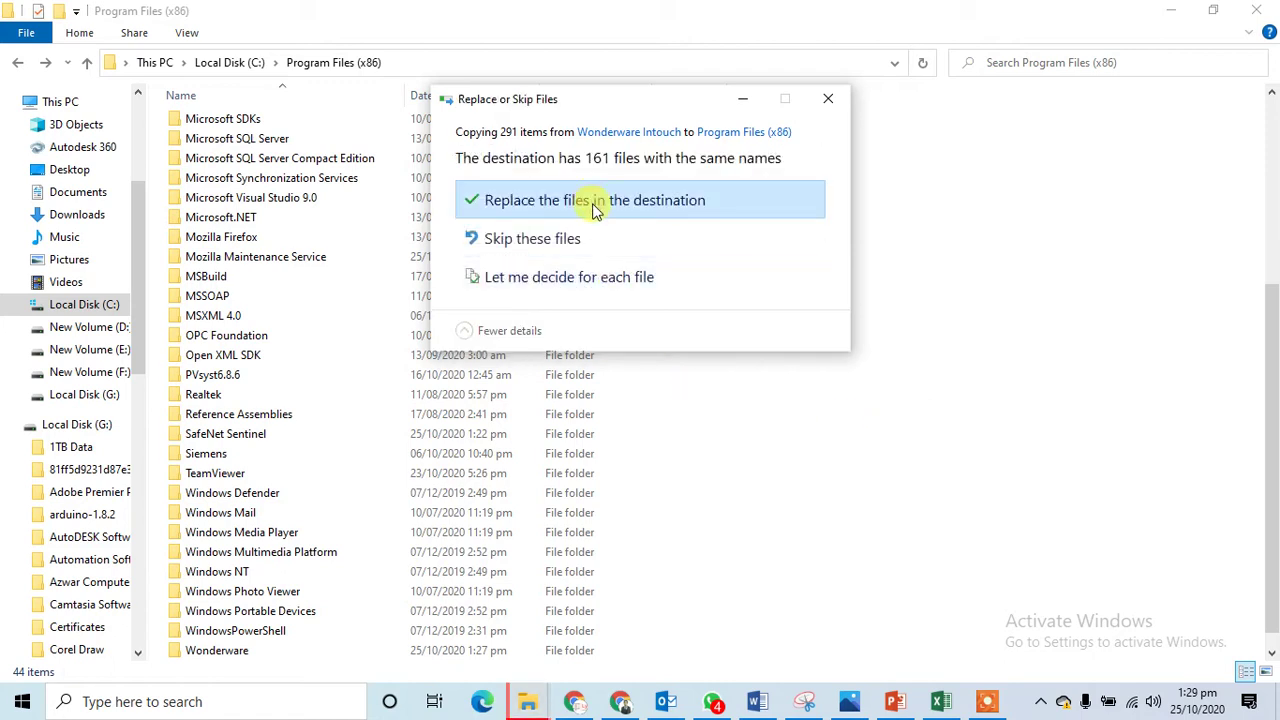
left_click(595, 205)
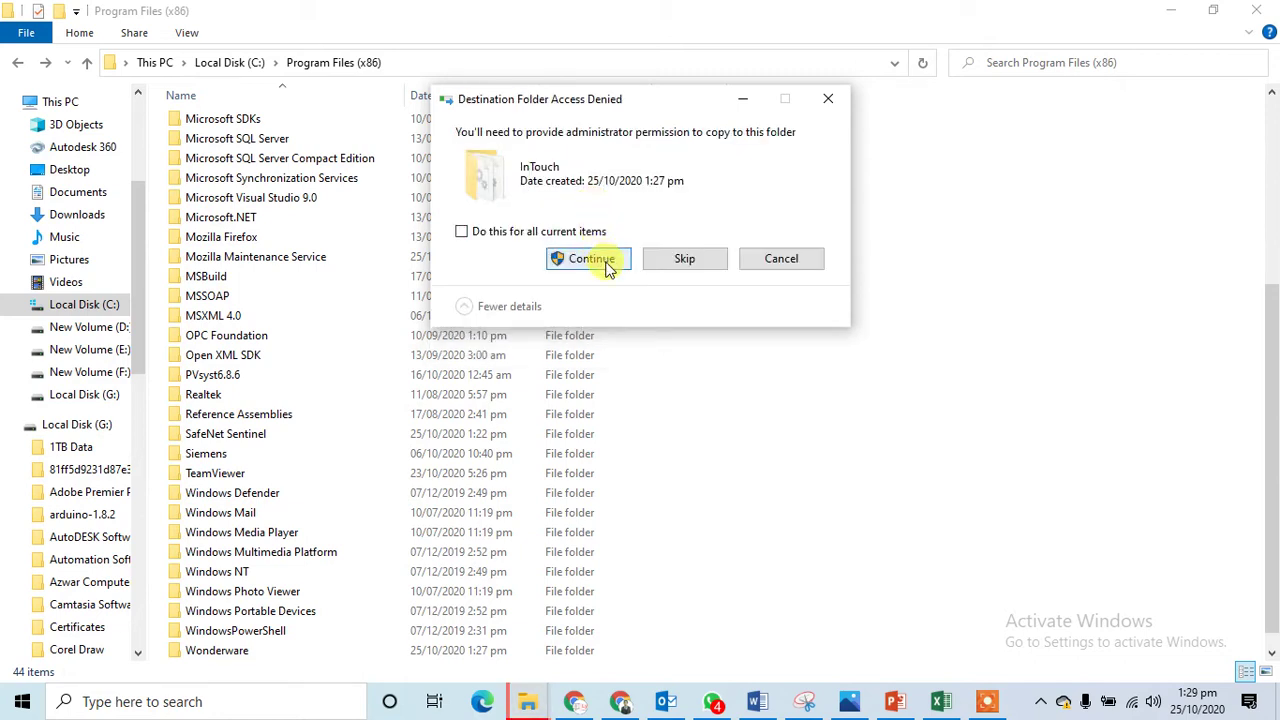
left_click(603, 262)
left_click(594, 233)
left_click(588, 259)
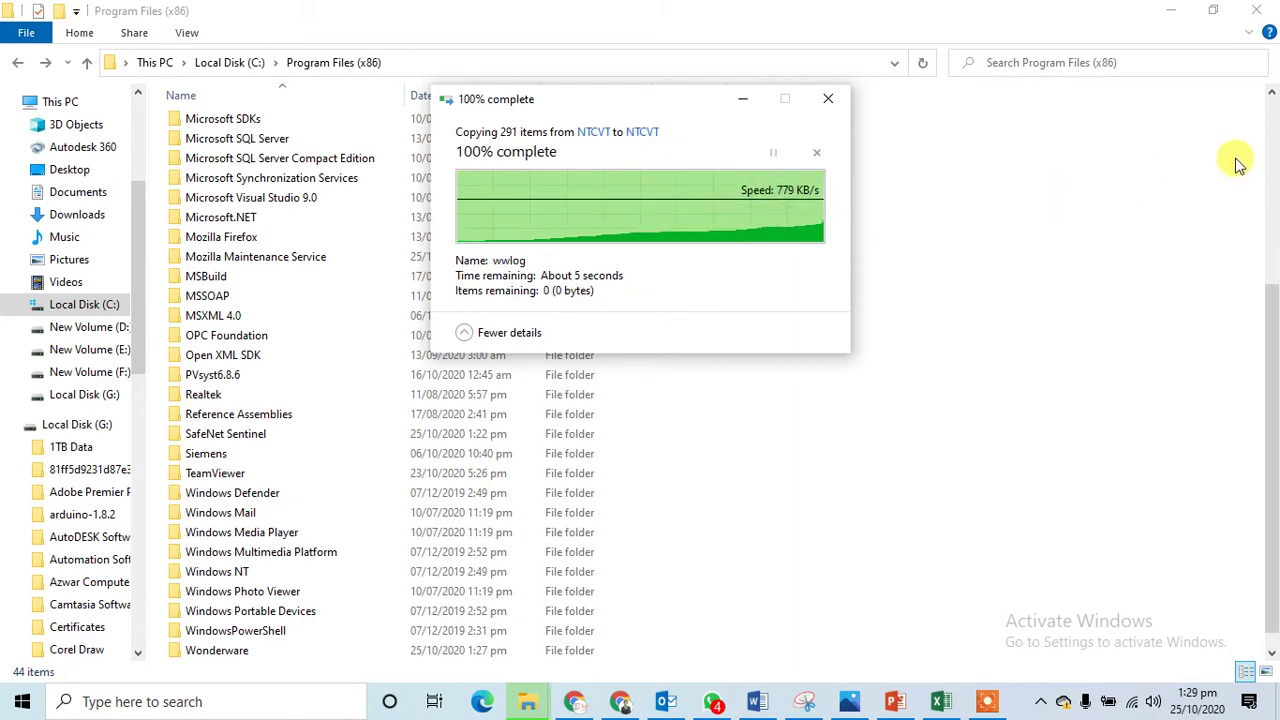
Close File Explorer, launch InTouch from Start search, and let Application Manager find the existing applications
left_click(1256, 14)
left_click(7, 707)
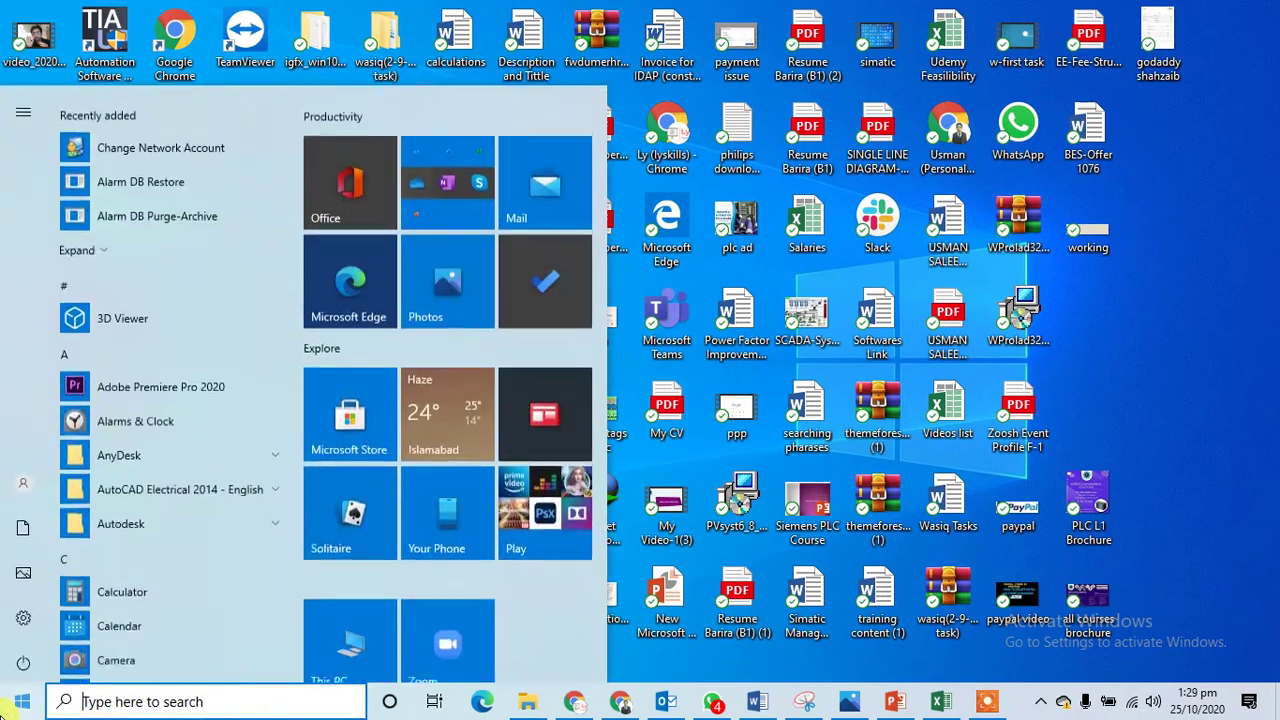
type("int")
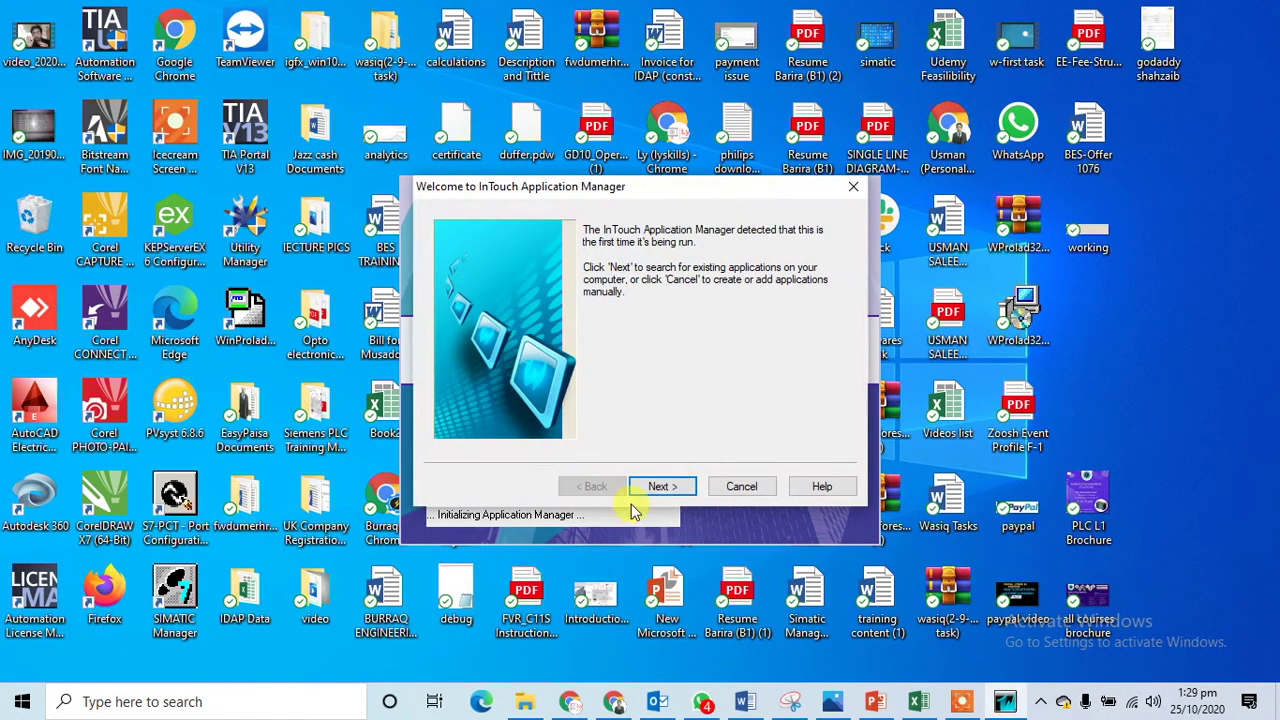
left_click(661, 487)
left_click(660, 487)
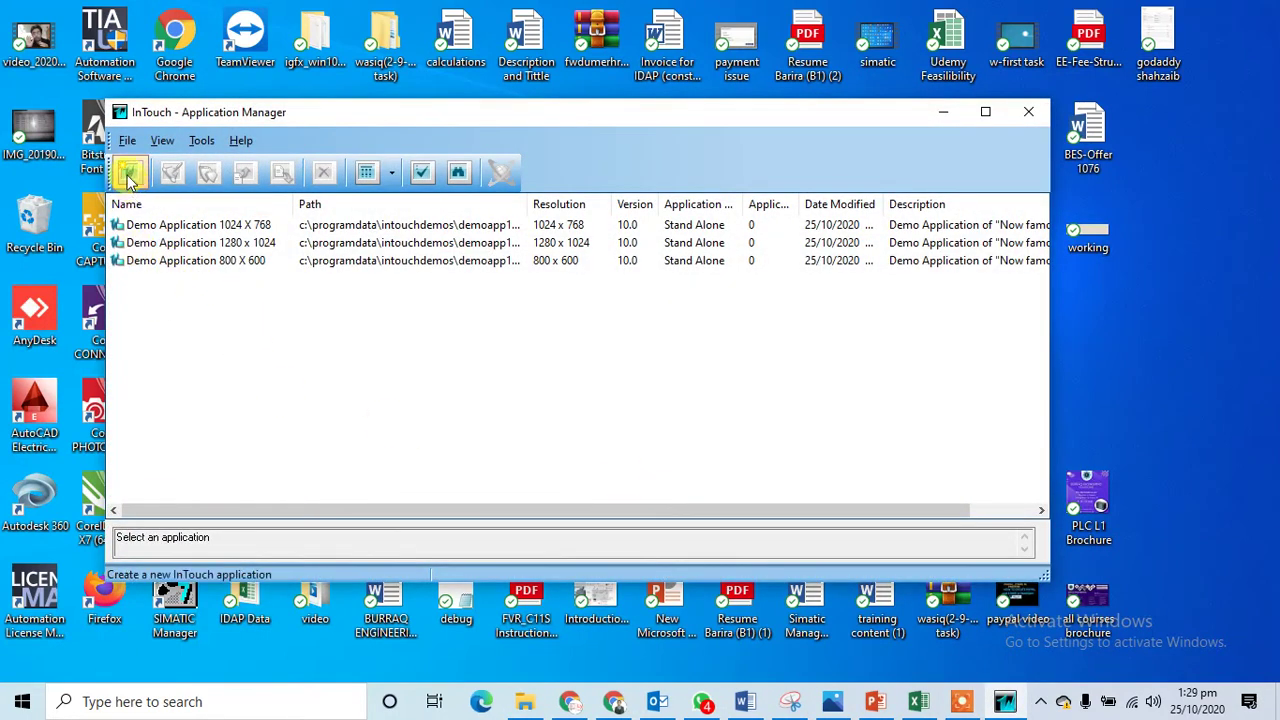
Open Demo Application 800 X 600, accept the resolution conversion, and continue in demo mode
double_click(177, 261)
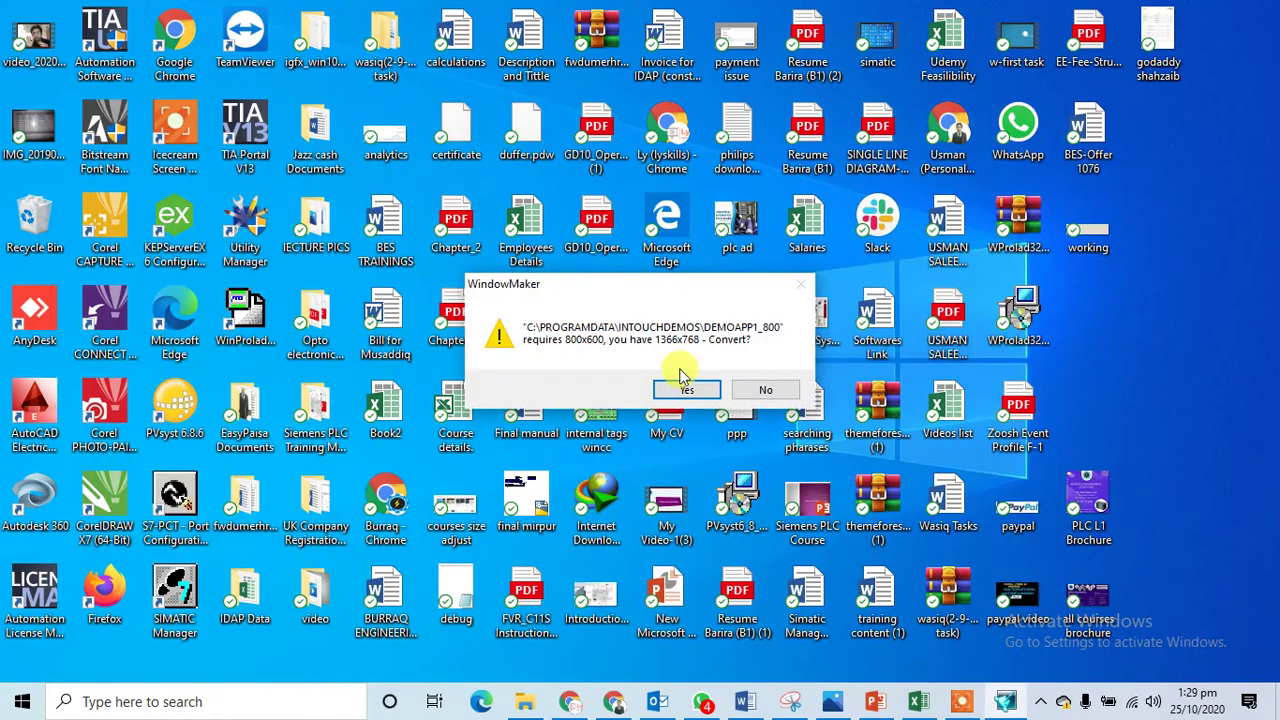
left_click(690, 390)
left_click(784, 394)
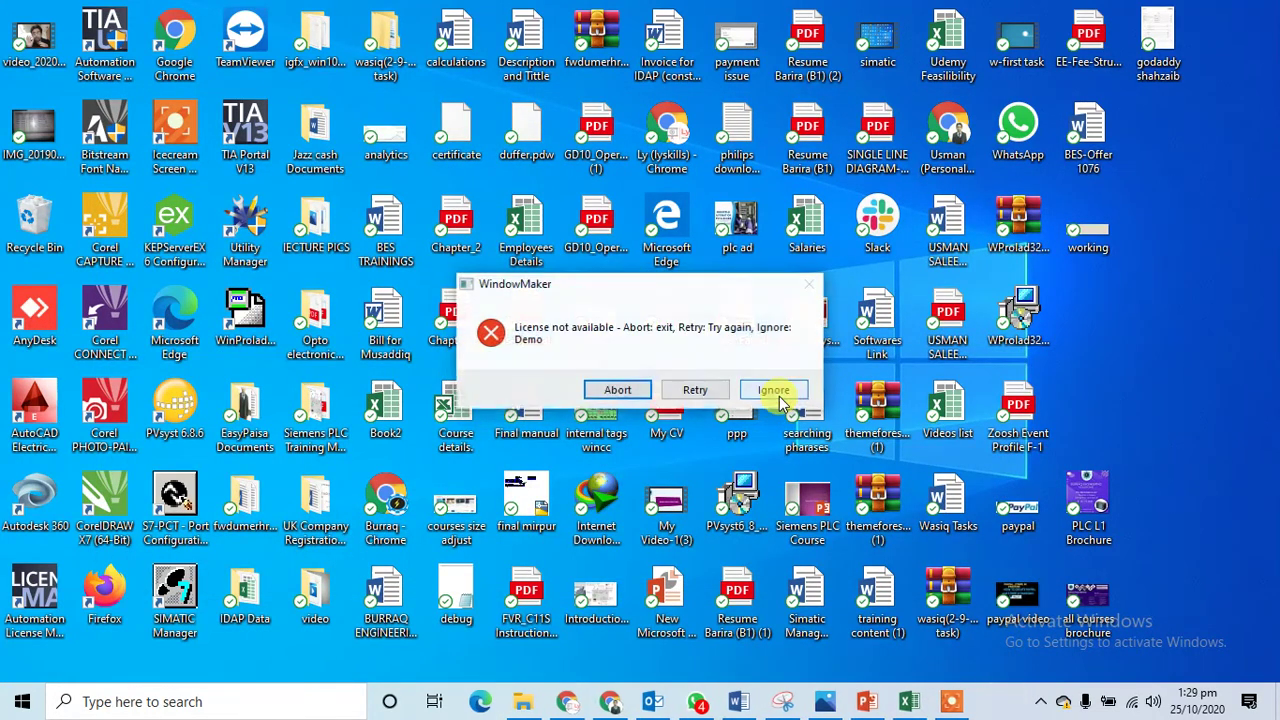
left_click(762, 396)
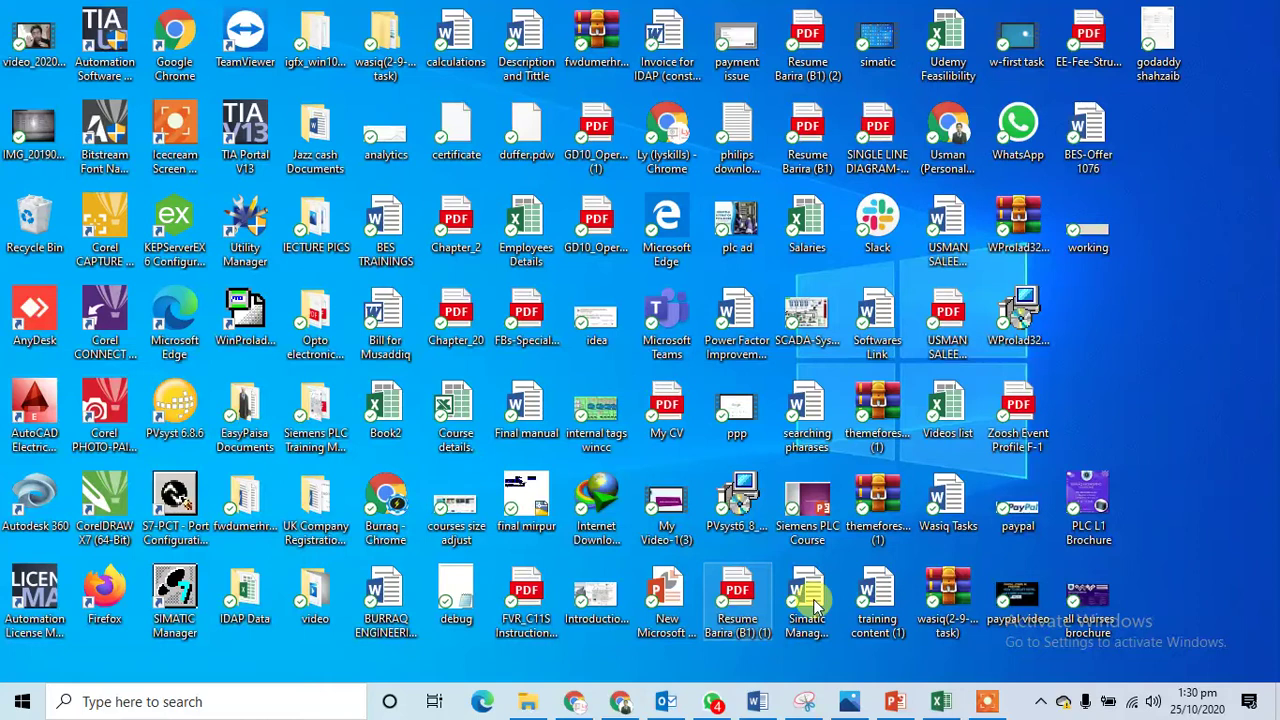
Refresh the desktop and search the Start menu for 'intouch'
right_click(1166, 336)
left_click(1162, 370)
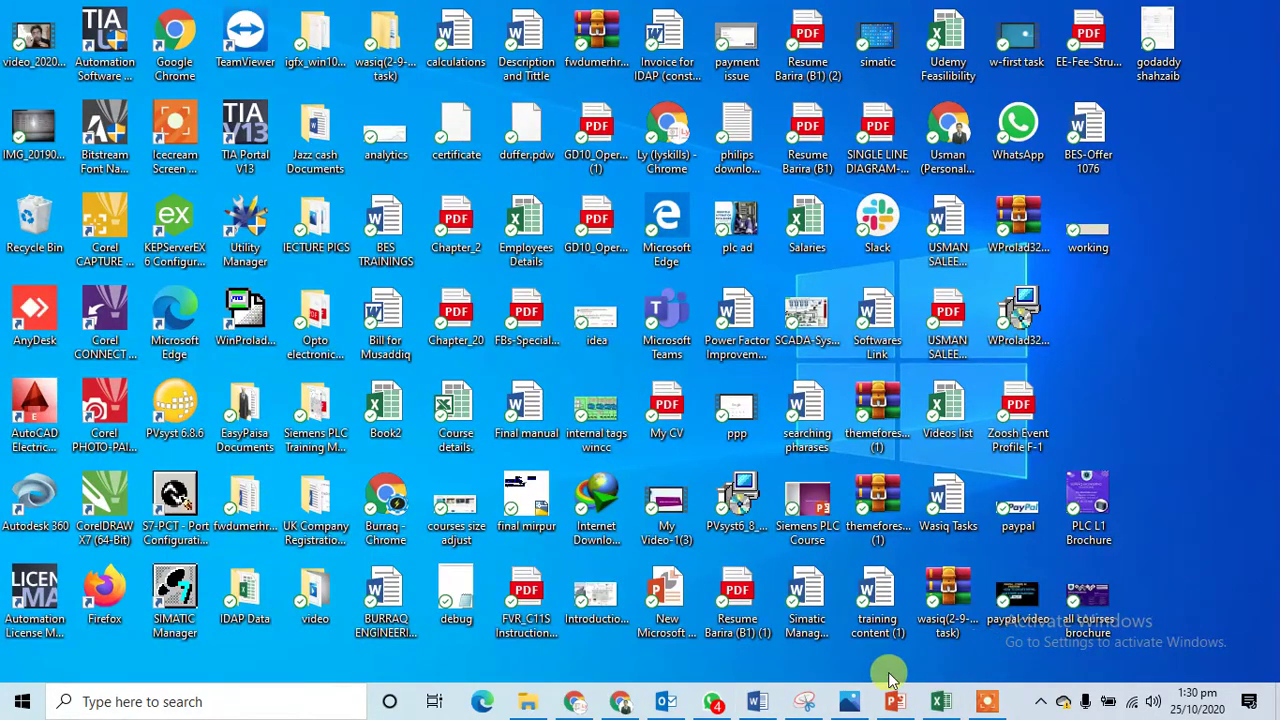
mouse_move(844, 688)
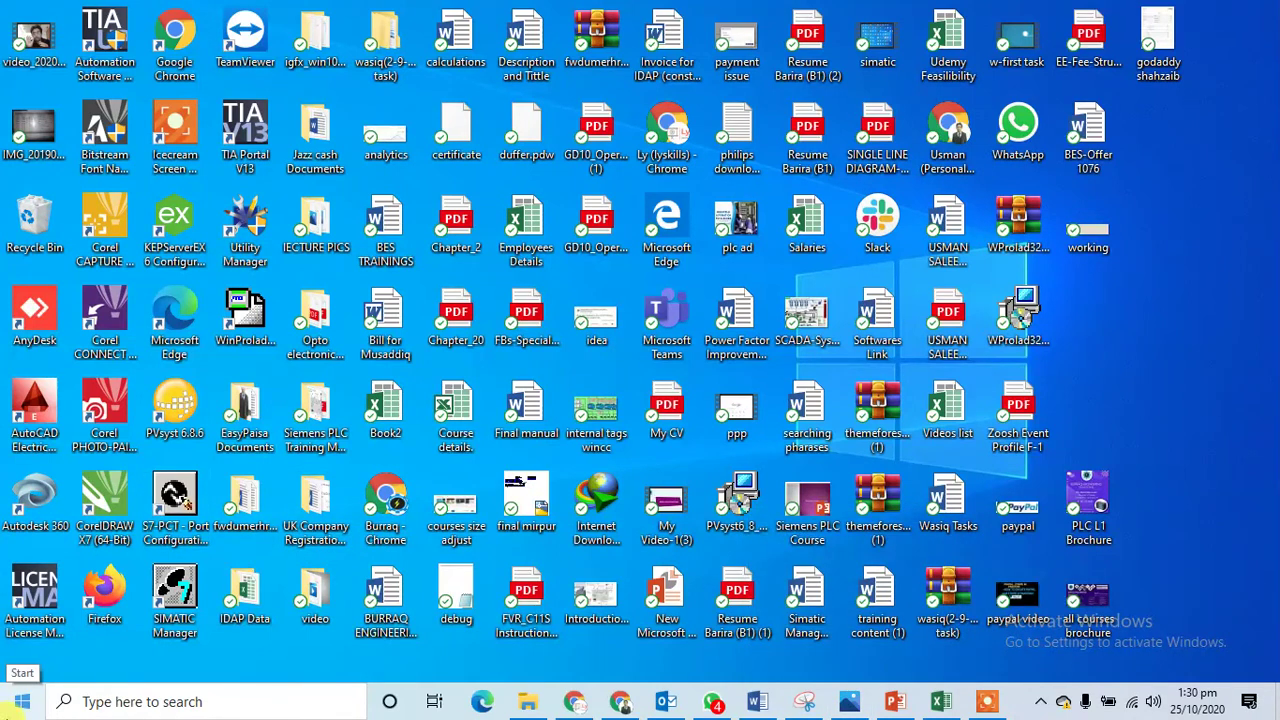
left_click(7, 709)
type("int")
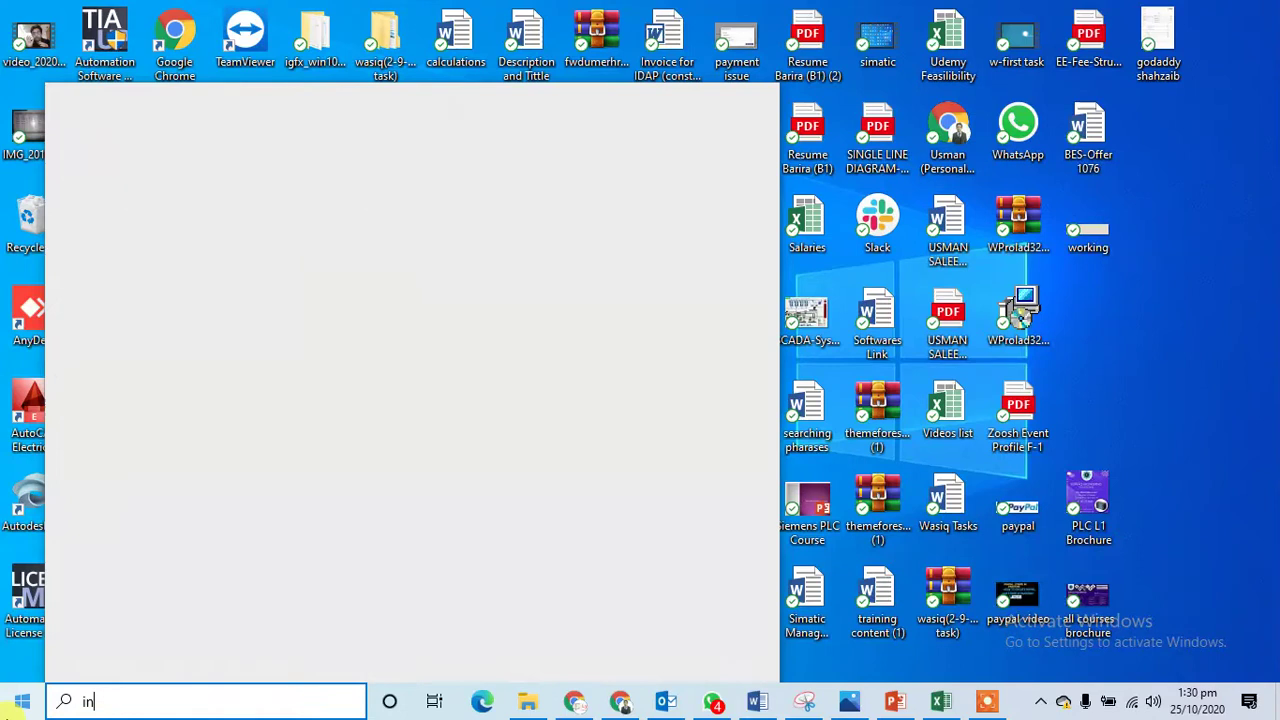
type("ouch")
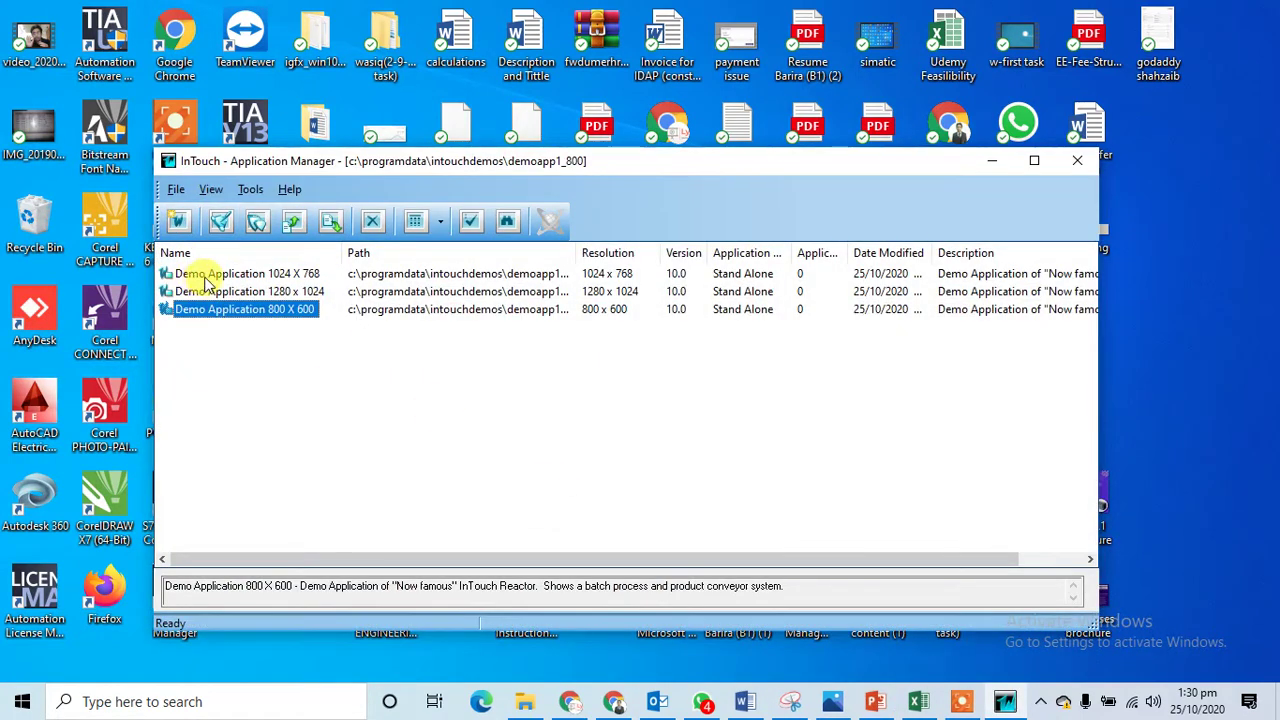
Open Demo Application 1024 X 768, dismiss the resolution-conversion prompt, and minimize the Word offer document
double_click(205, 276)
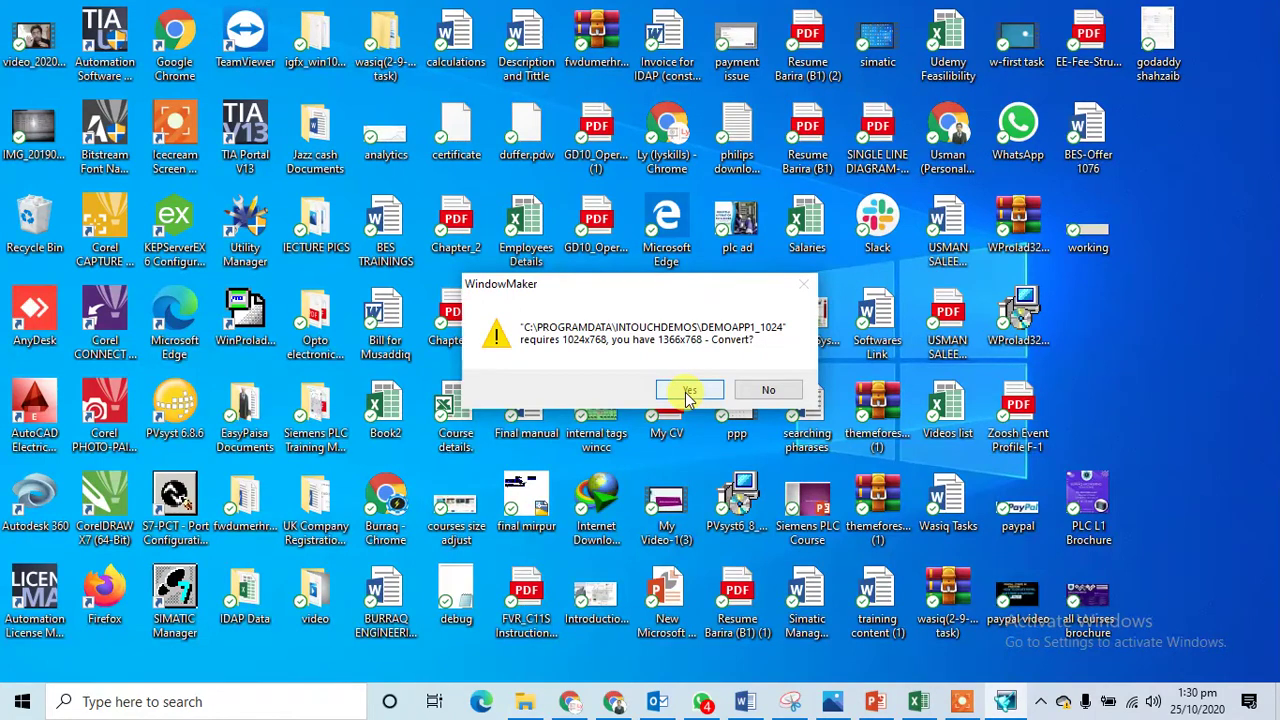
left_click(785, 392)
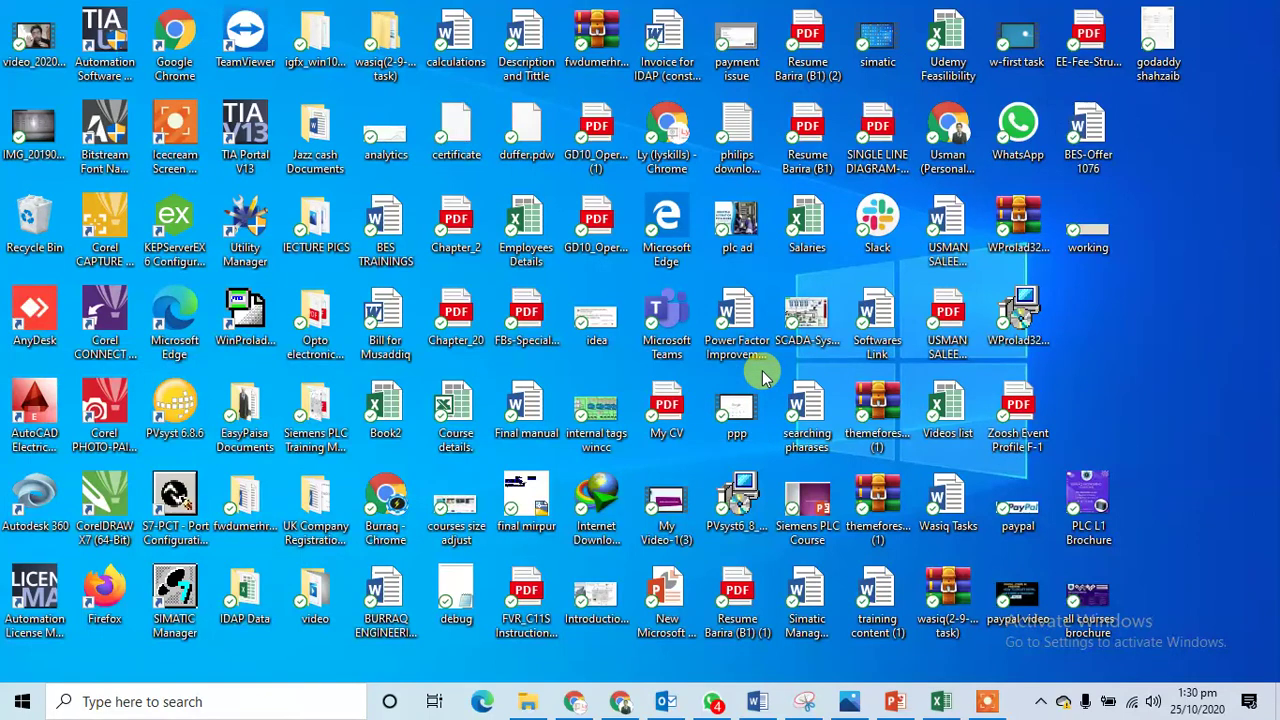
left_click(766, 699)
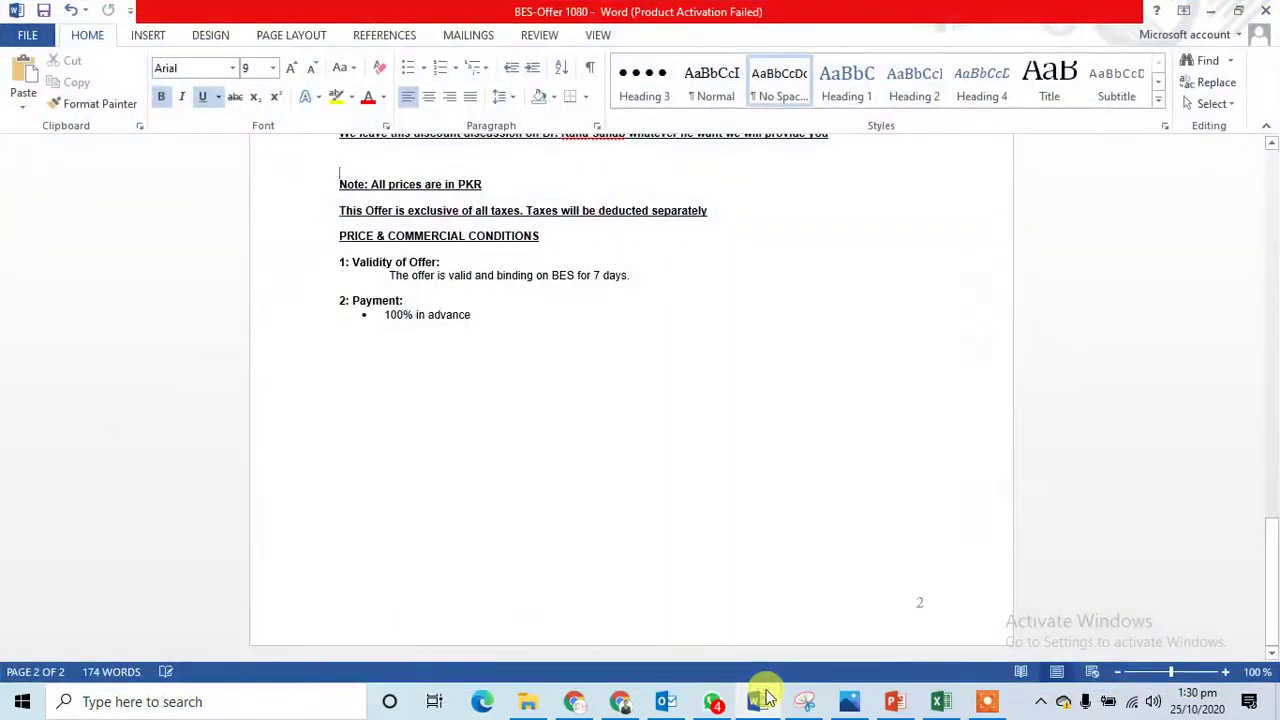
left_click(766, 699)
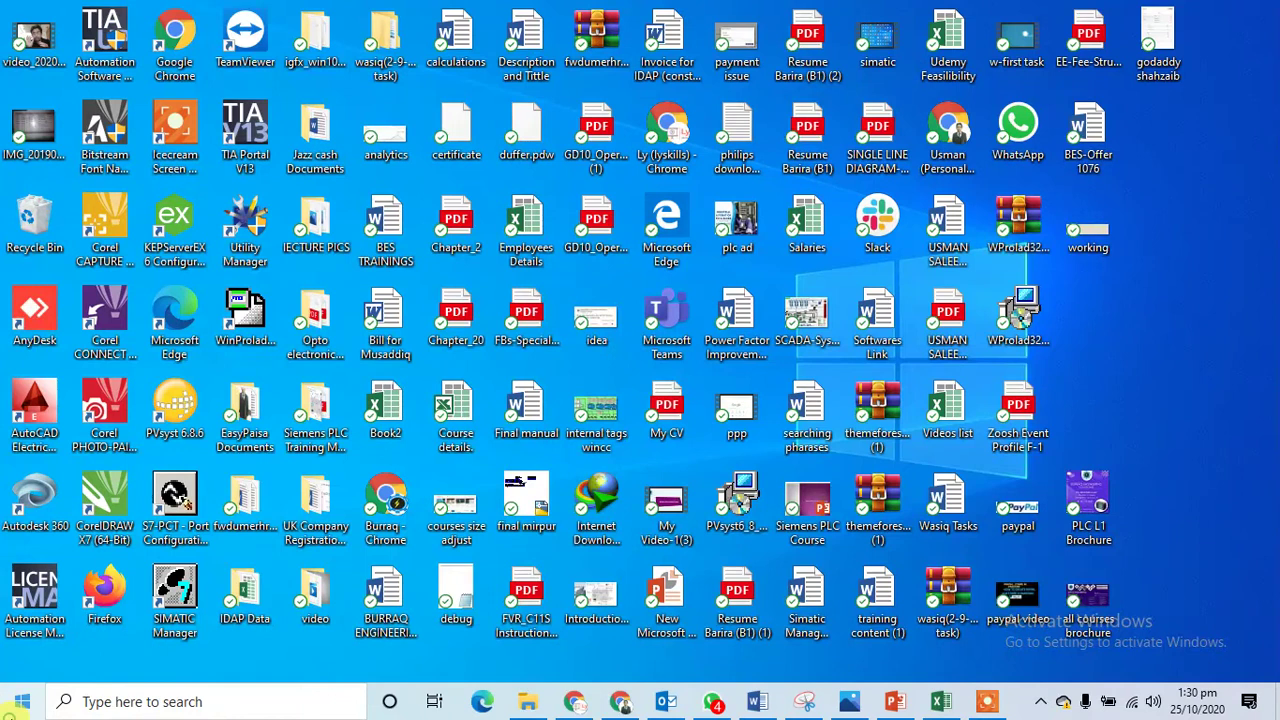
Search Start for 'int' and pin the InTouch app to the taskbar
left_click(12, 706)
type("int")
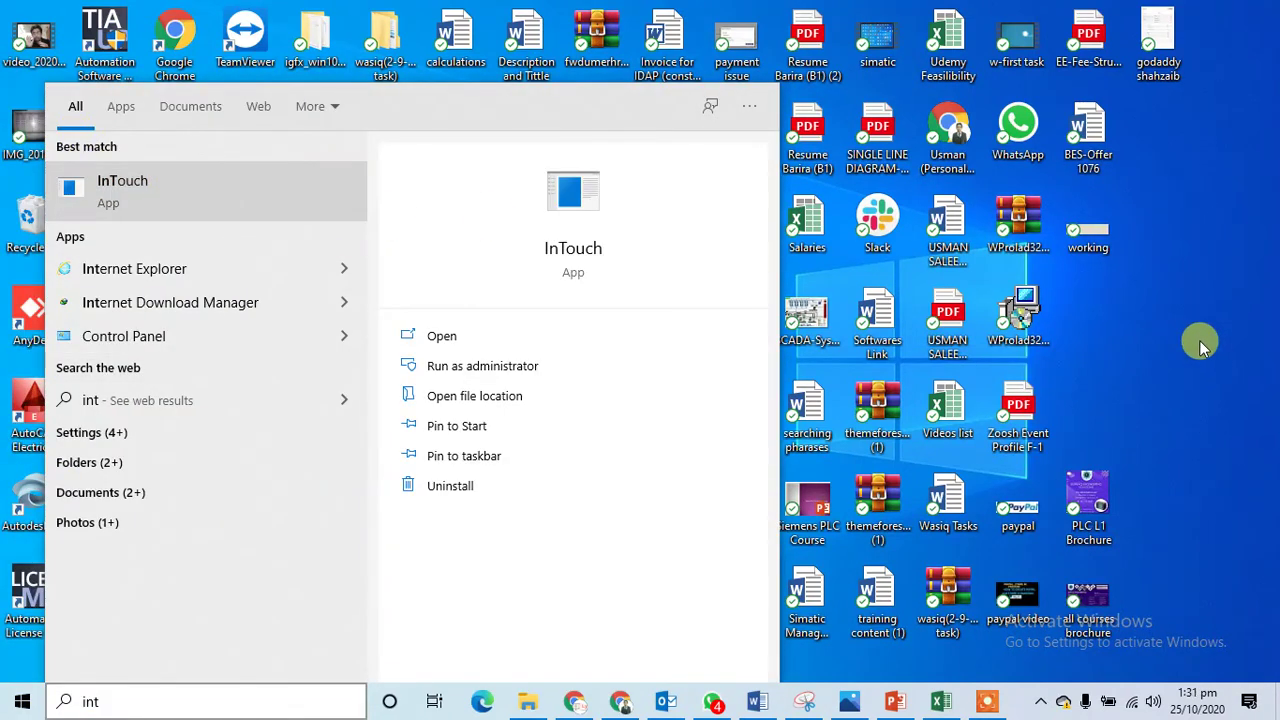
right_click(268, 206)
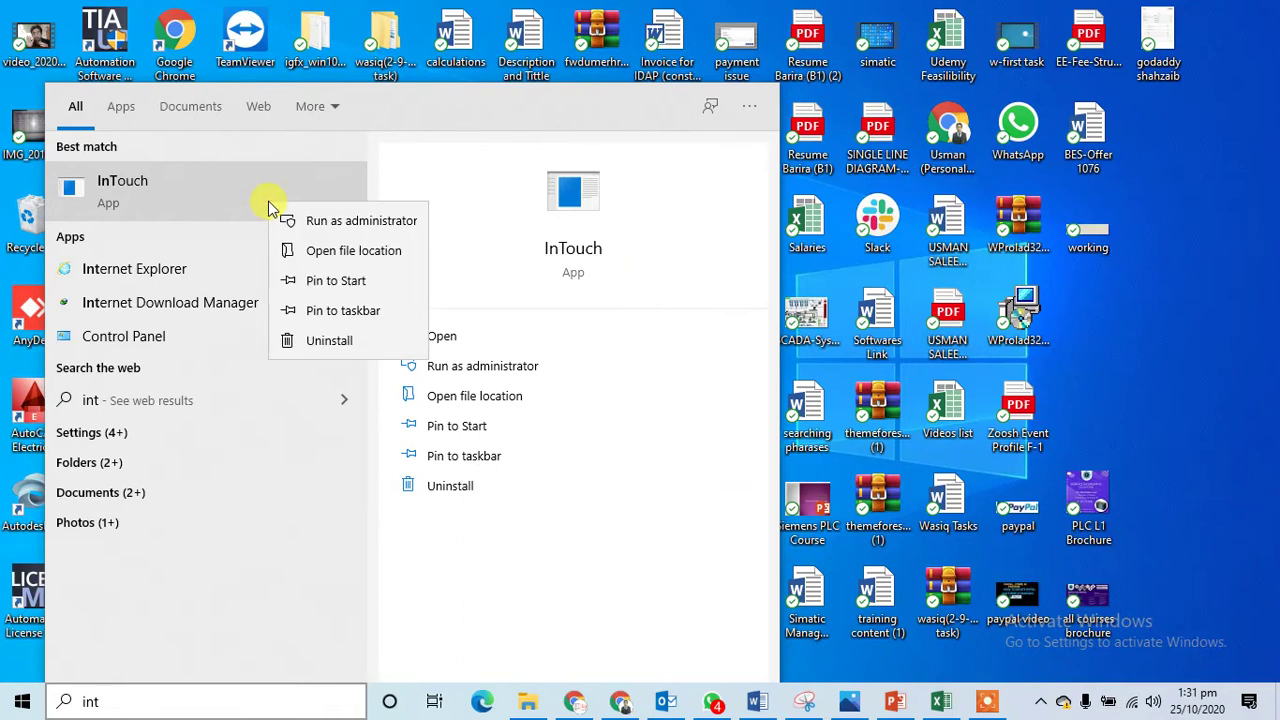
left_click(344, 311)
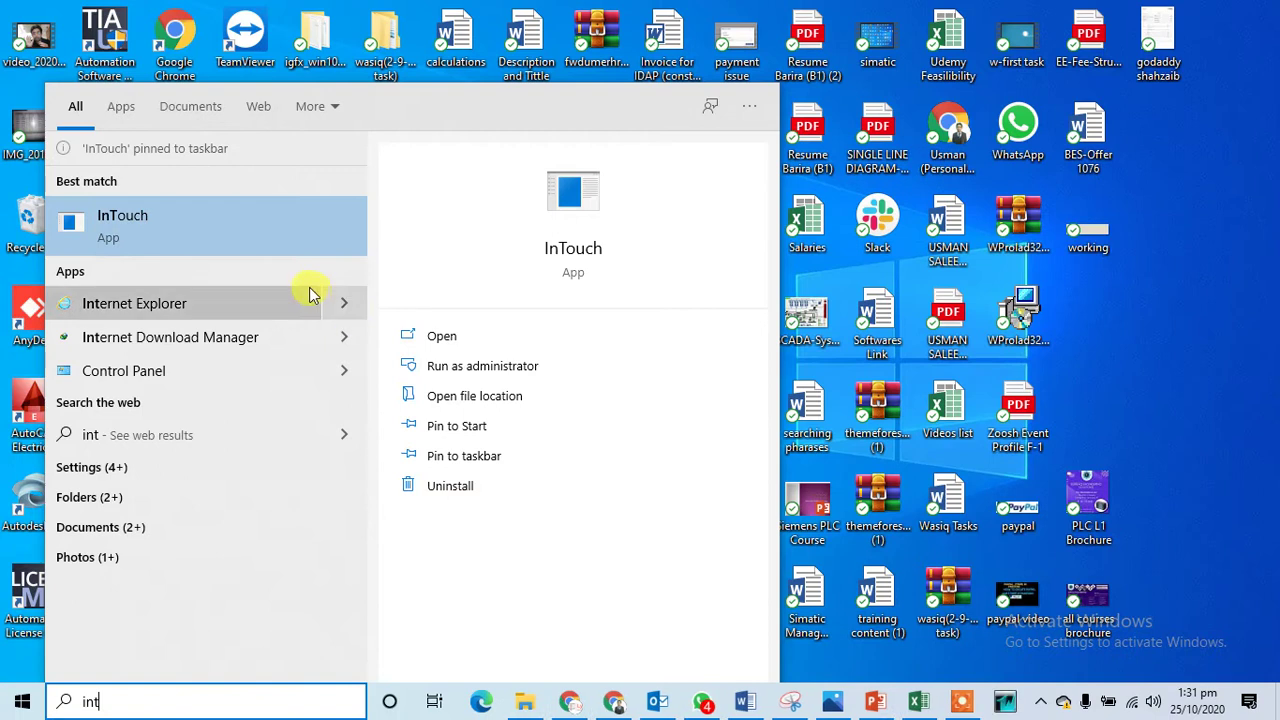
right_click(210, 232)
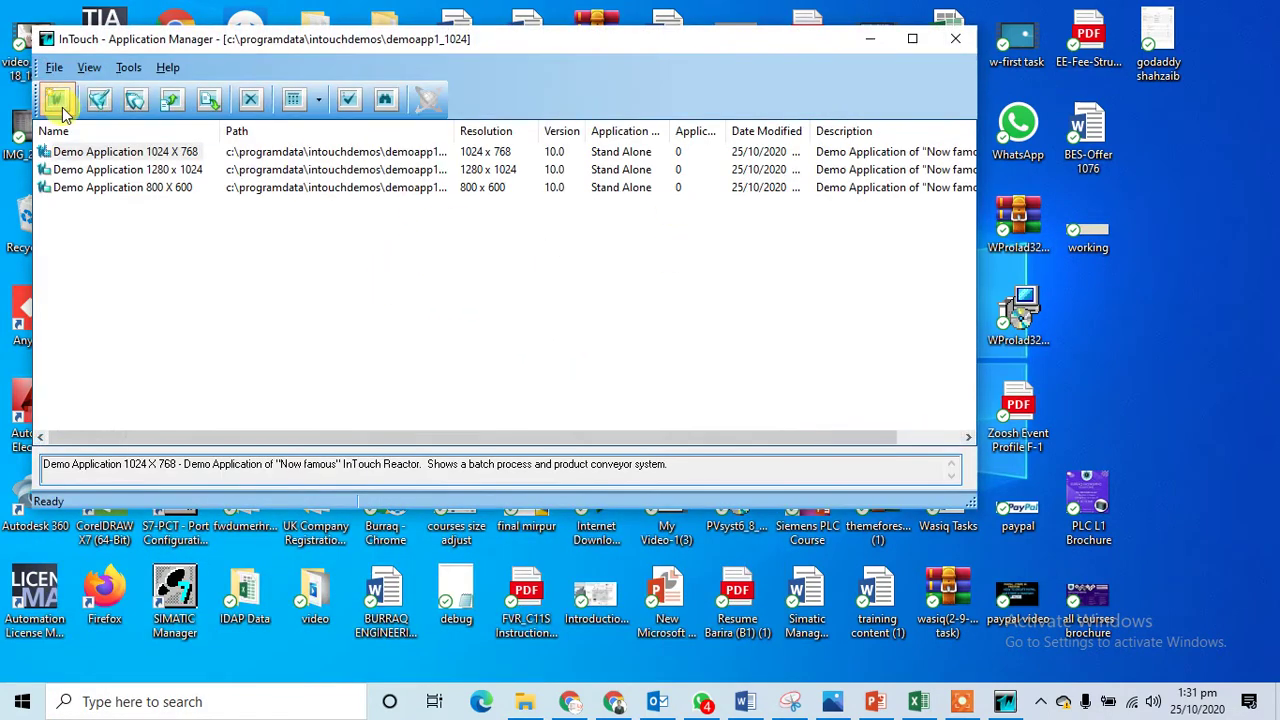
Create a New InTouch application, keeping the wizard's default folder, name and description
left_click(57, 100)
left_click(540, 415)
left_click(538, 416)
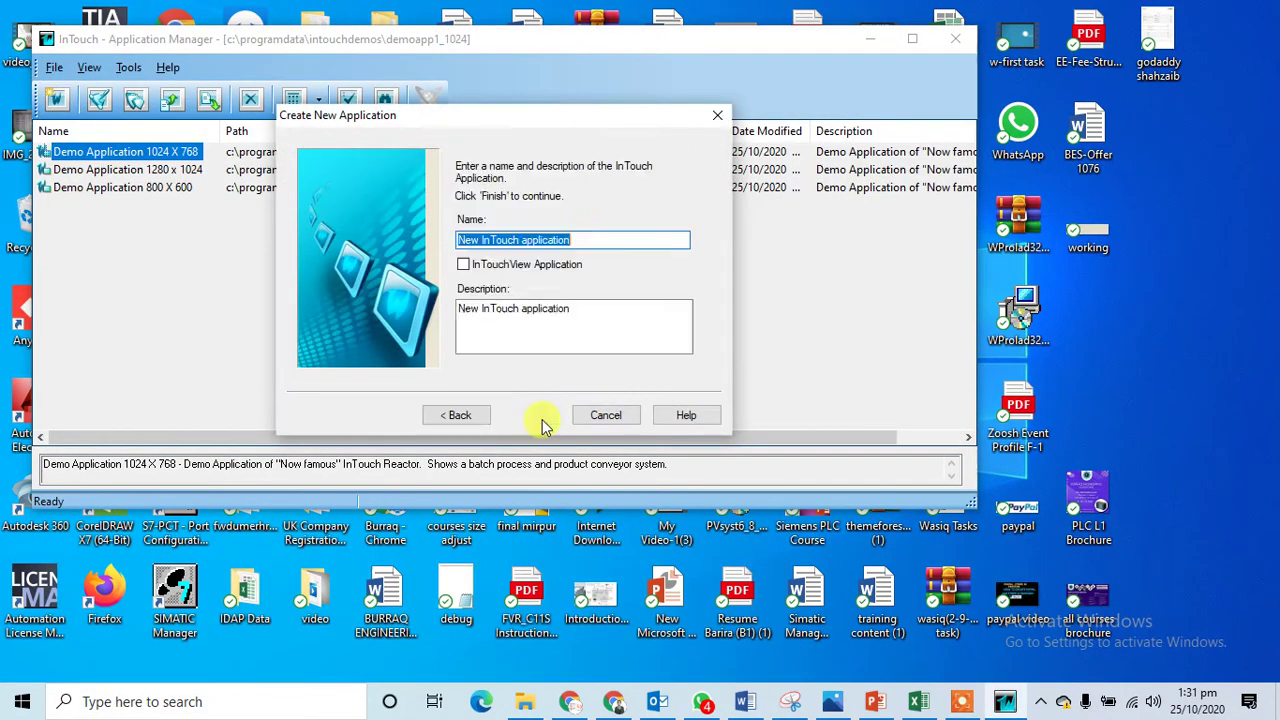
left_click(541, 418)
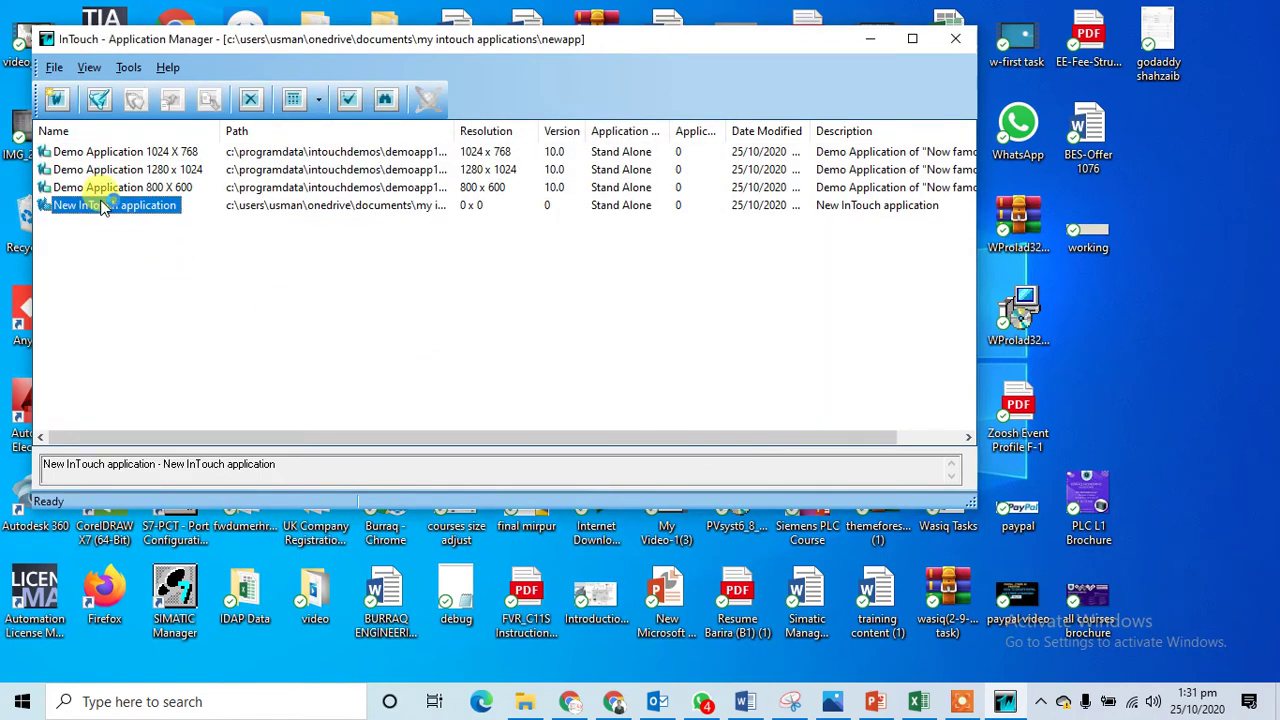
Open the New InTouch application, acknowledge the missing-license error, and continue in demo mode
double_click(104, 205)
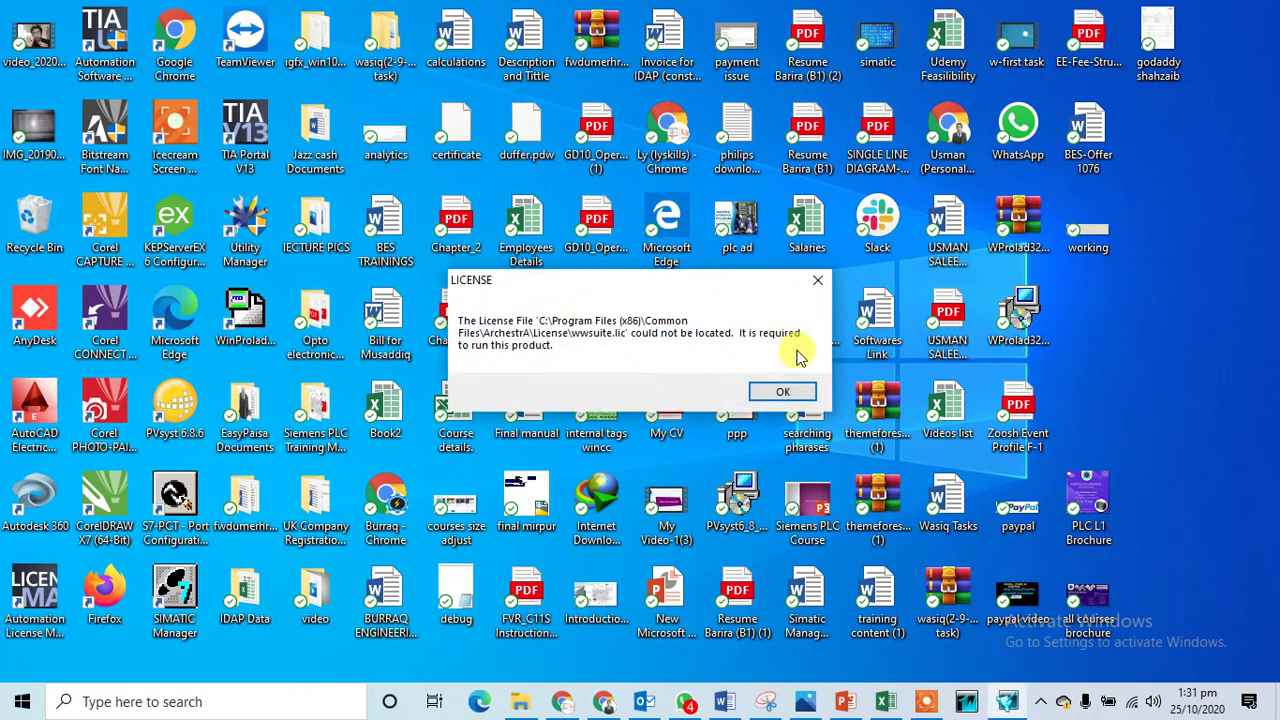
left_click(778, 391)
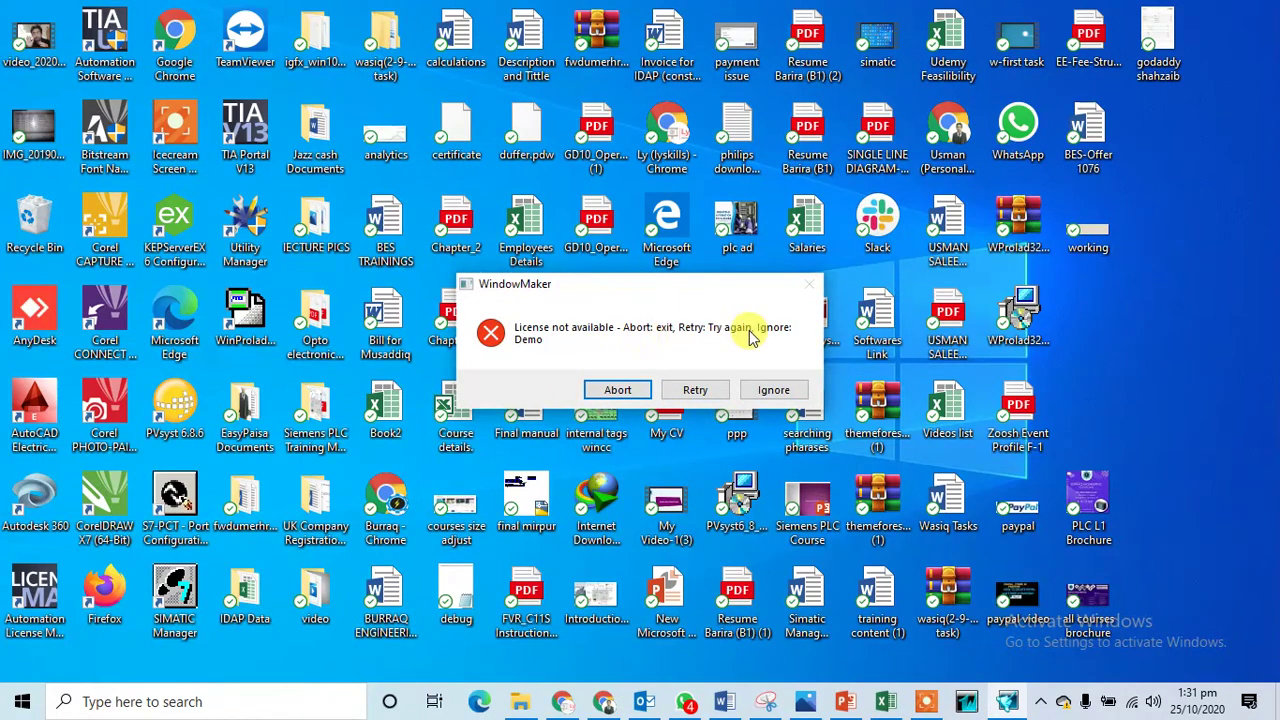
left_click(776, 391)
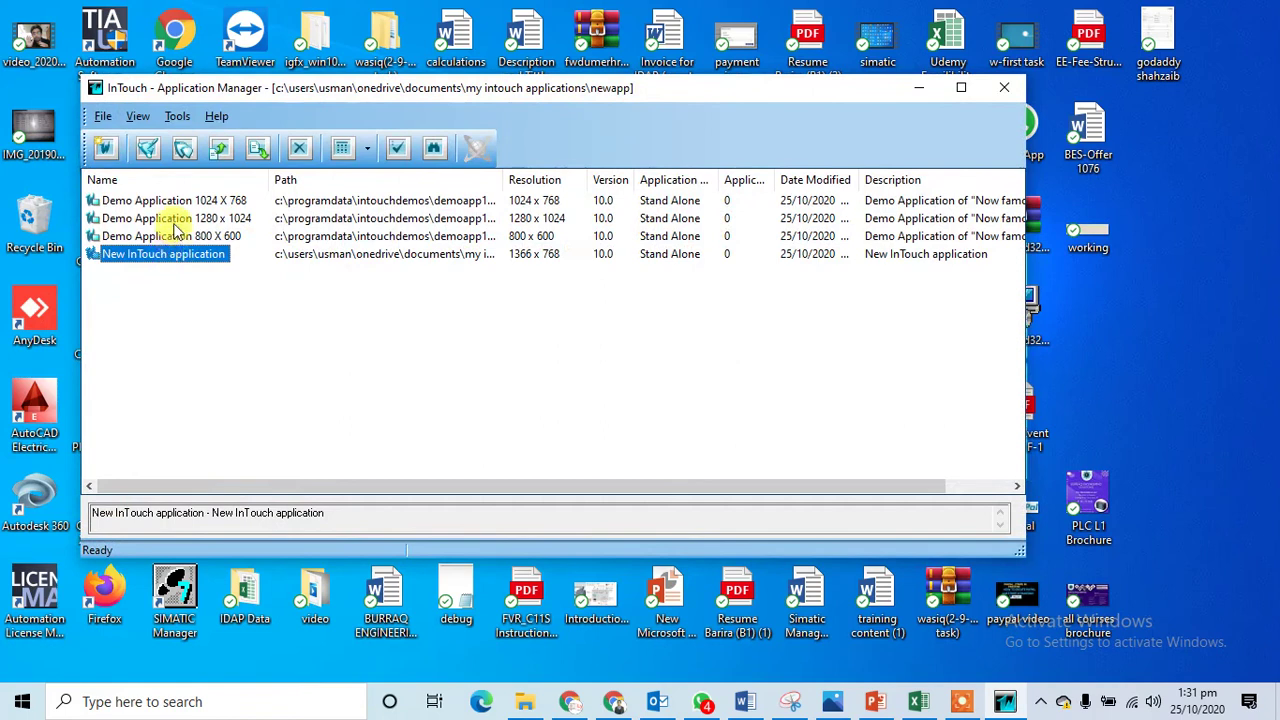
Open Demo Application 1280 x 1024, convert it to 1366x768, and dismiss the license error to continue in demo mode
left_click(180, 218)
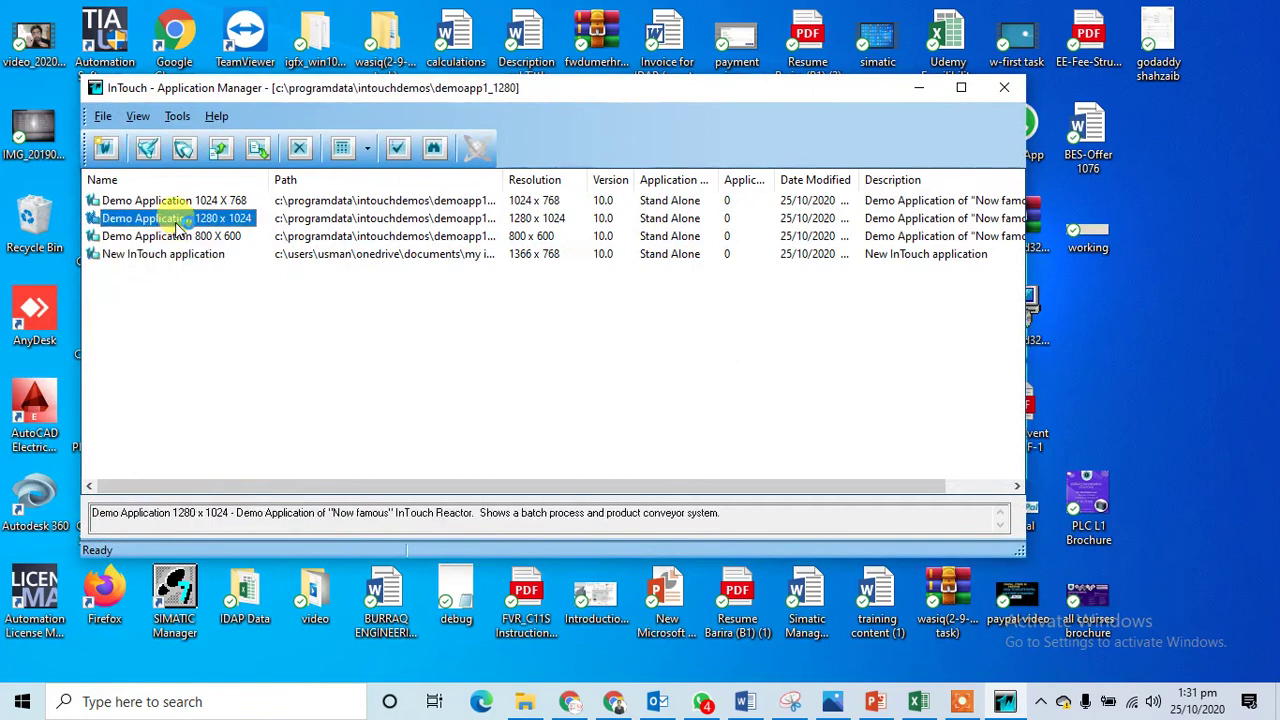
double_click(178, 222)
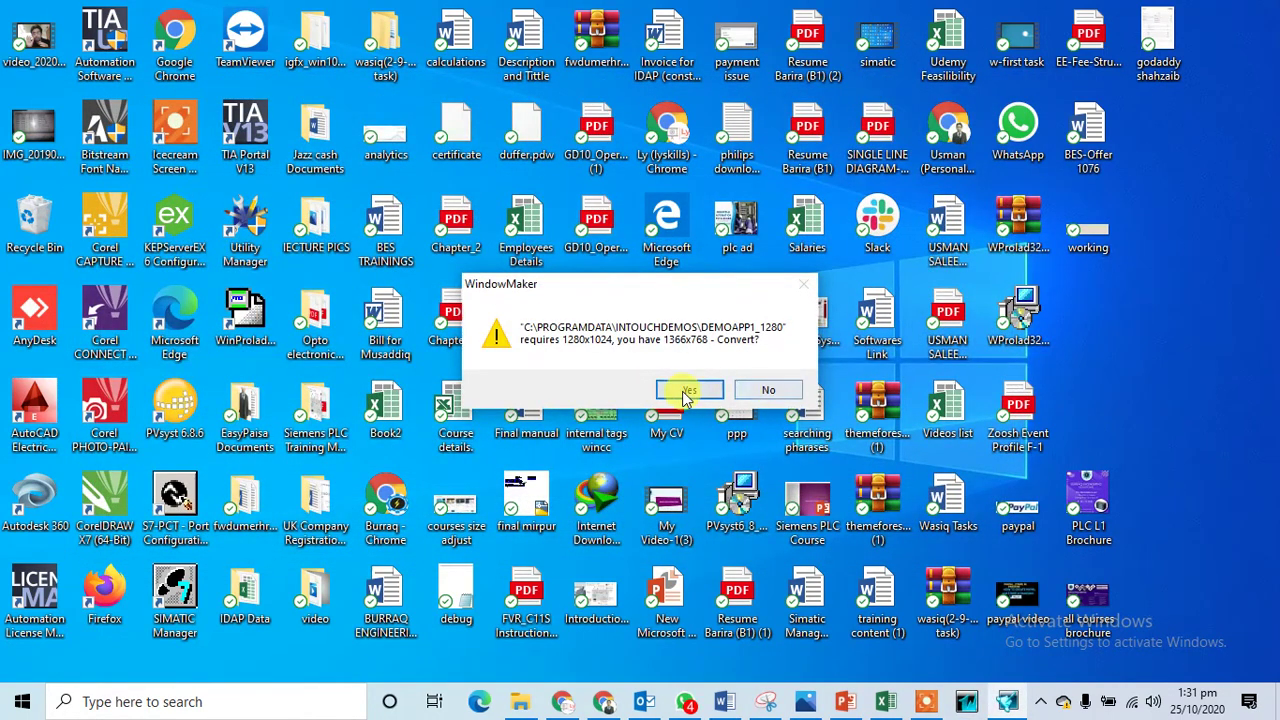
left_click(688, 391)
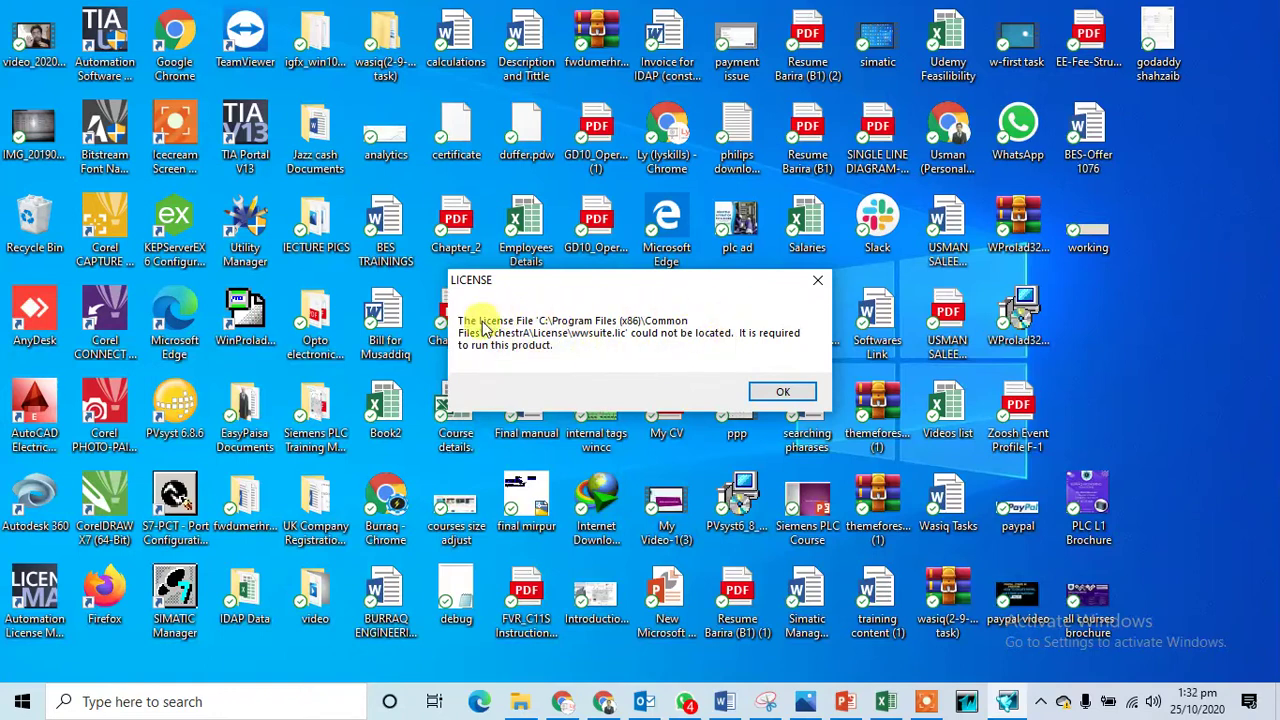
left_click(781, 392)
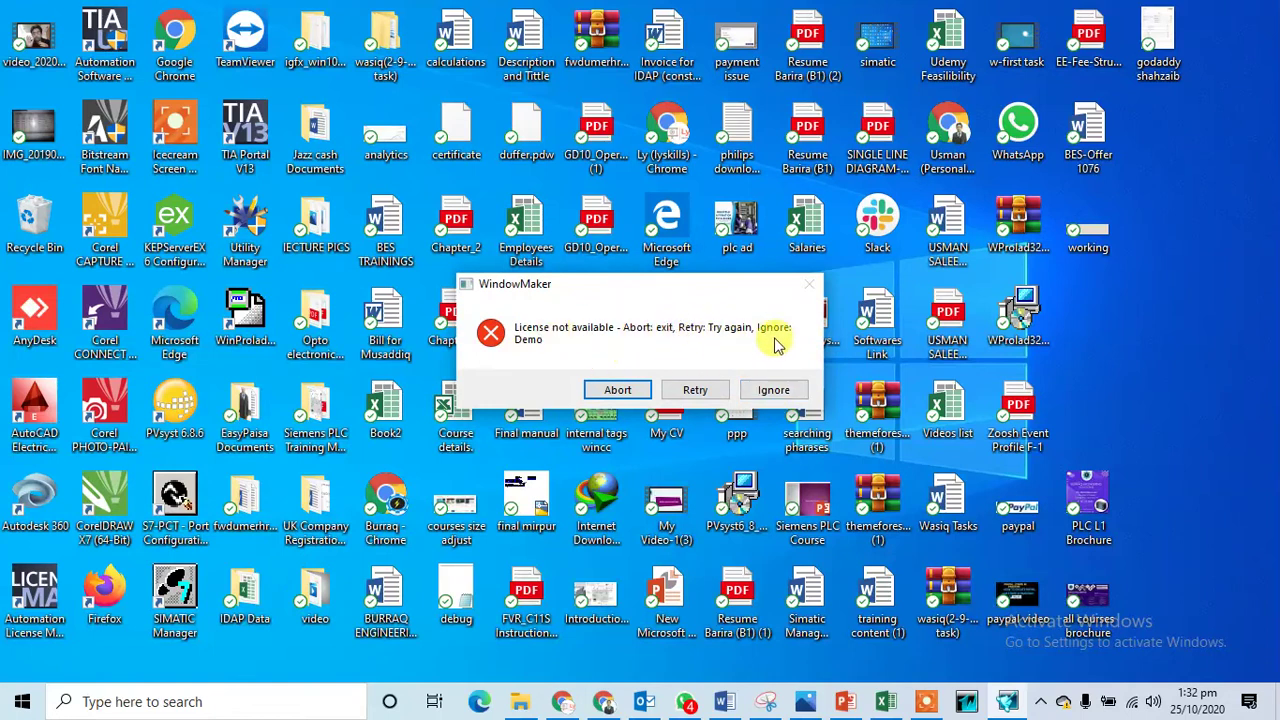
left_click(772, 391)
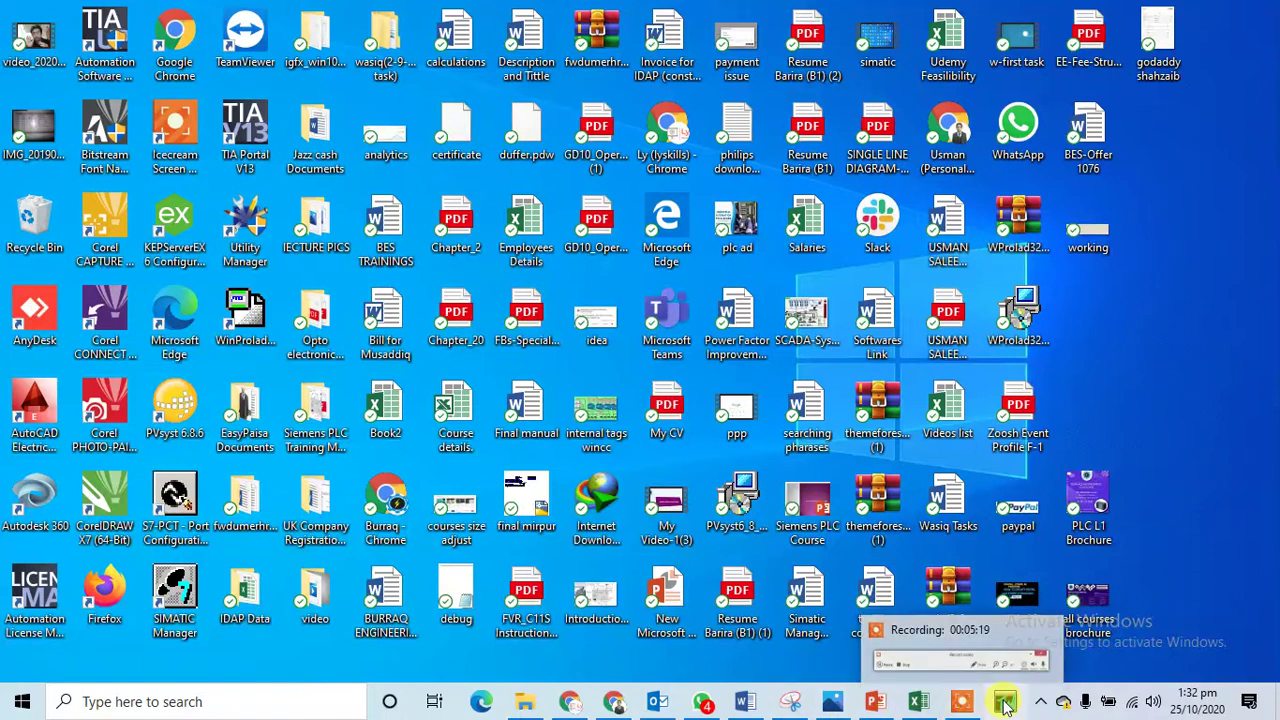
right_click(1167, 280)
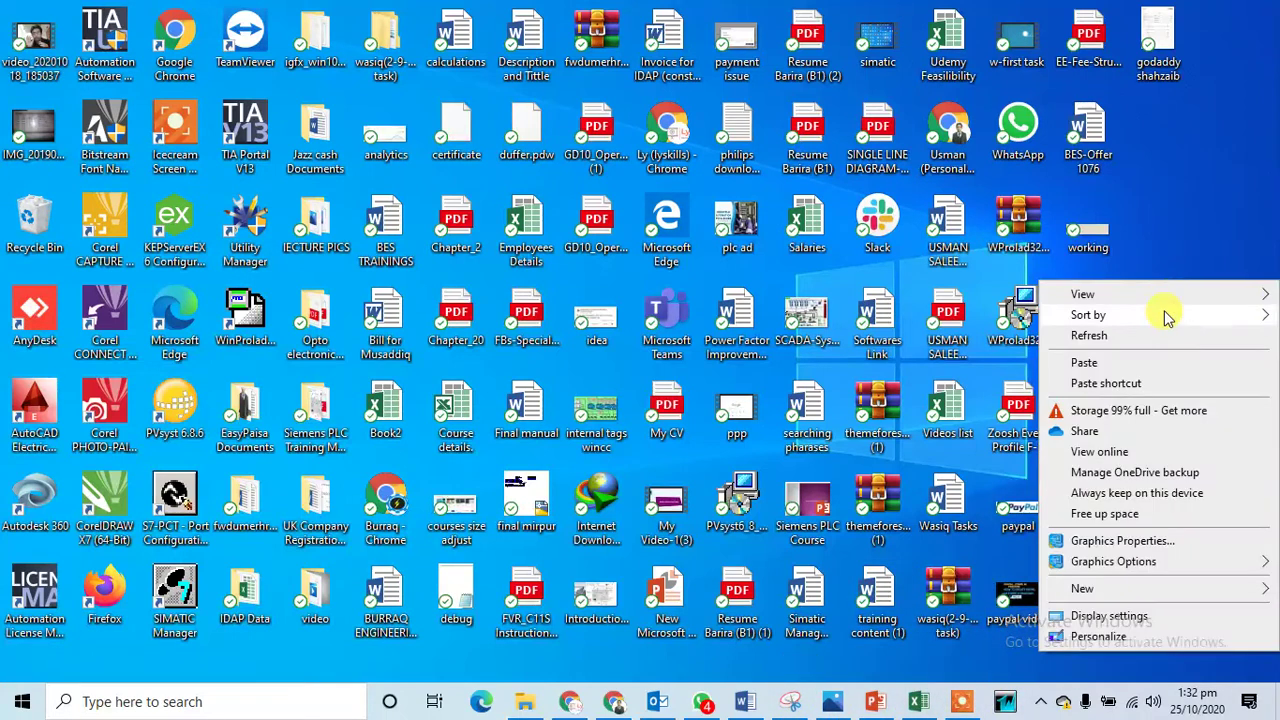
left_click(1166, 336)
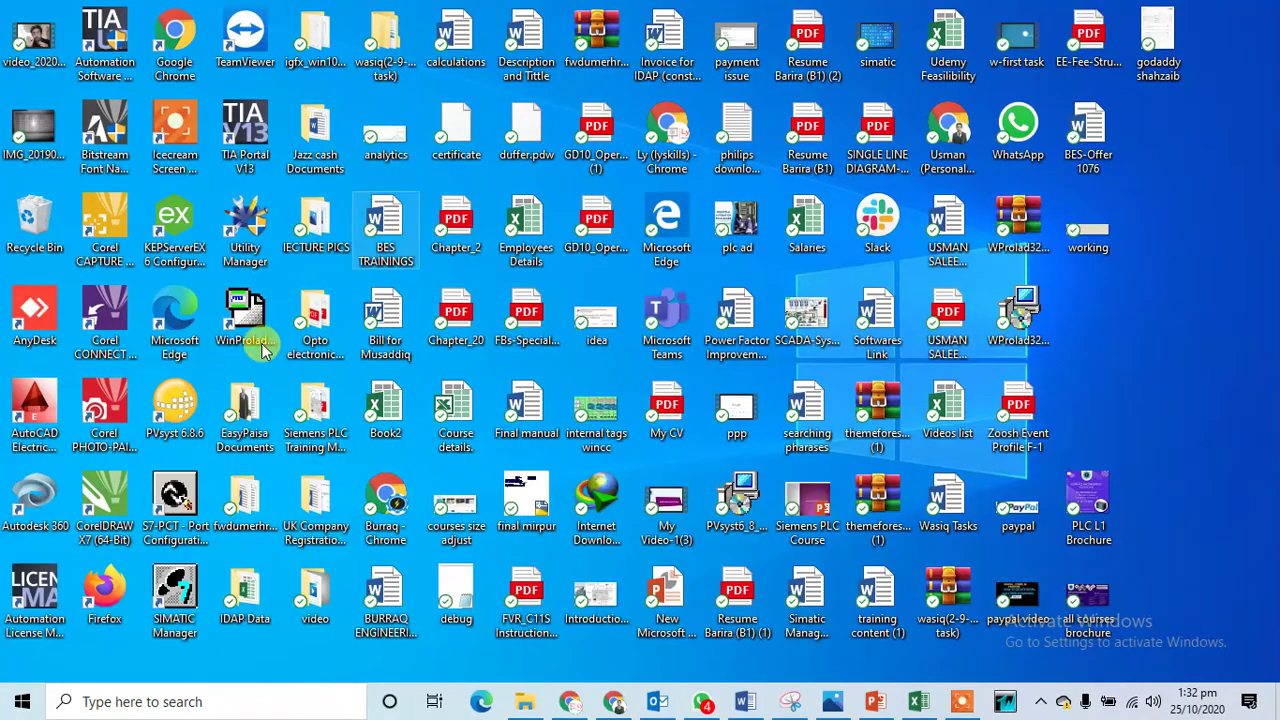
right_click(1167, 331)
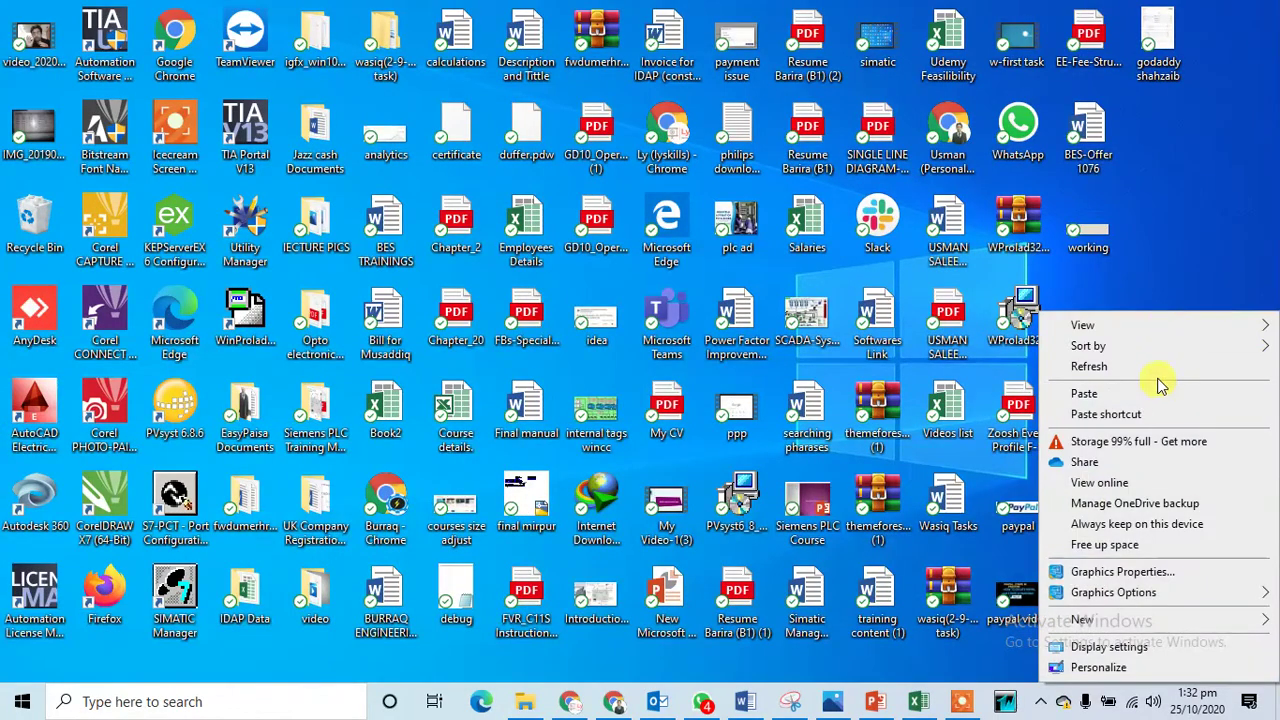
left_click(1157, 368)
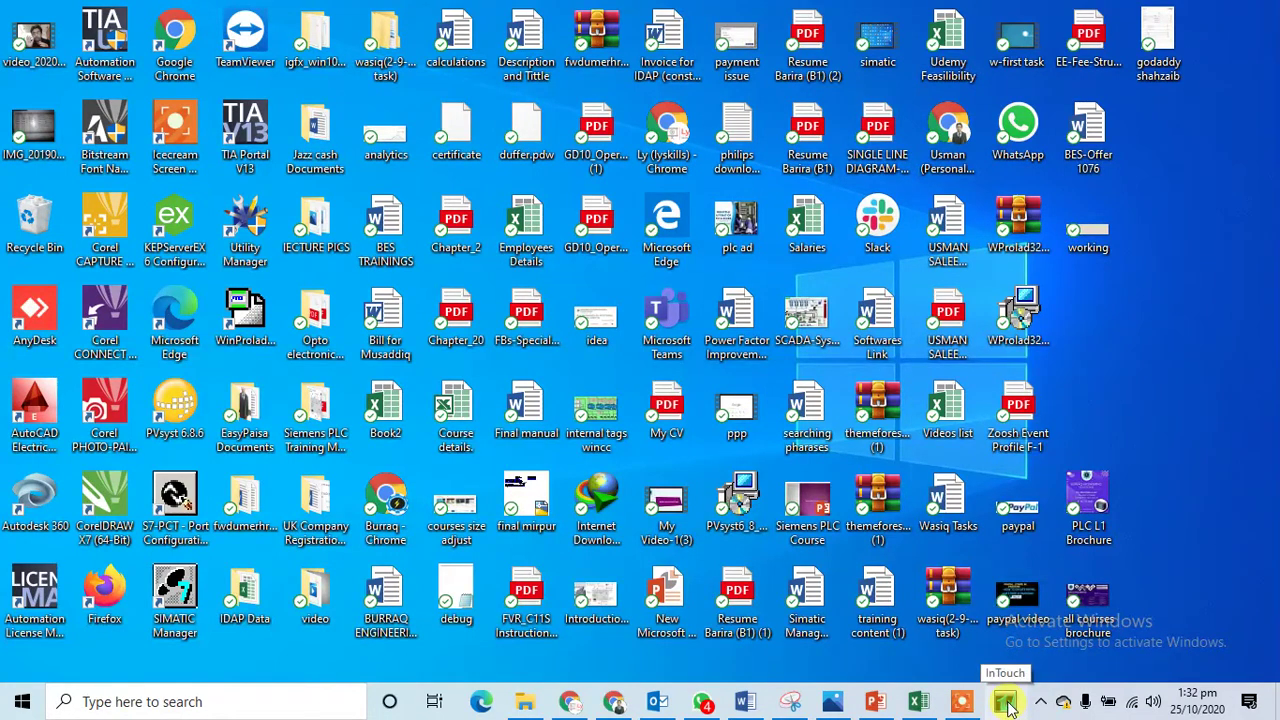
right_click(1157, 272)
left_click(1167, 331)
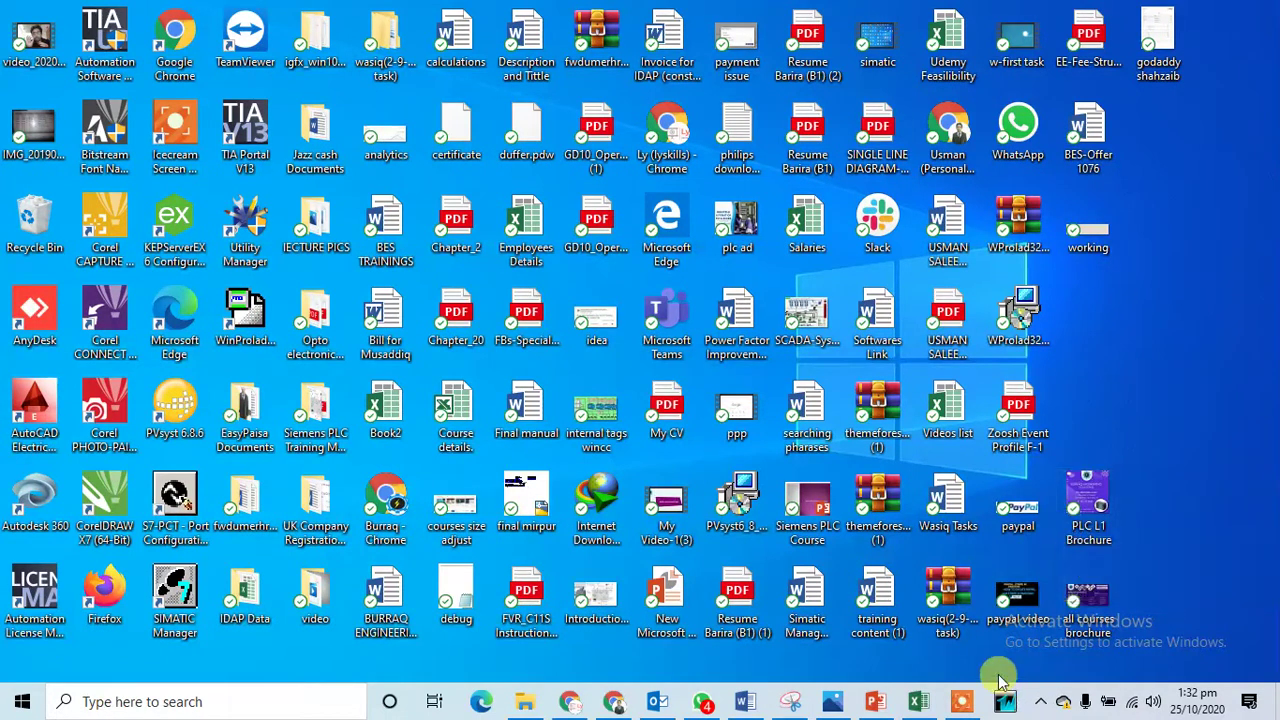
left_click(961, 701)
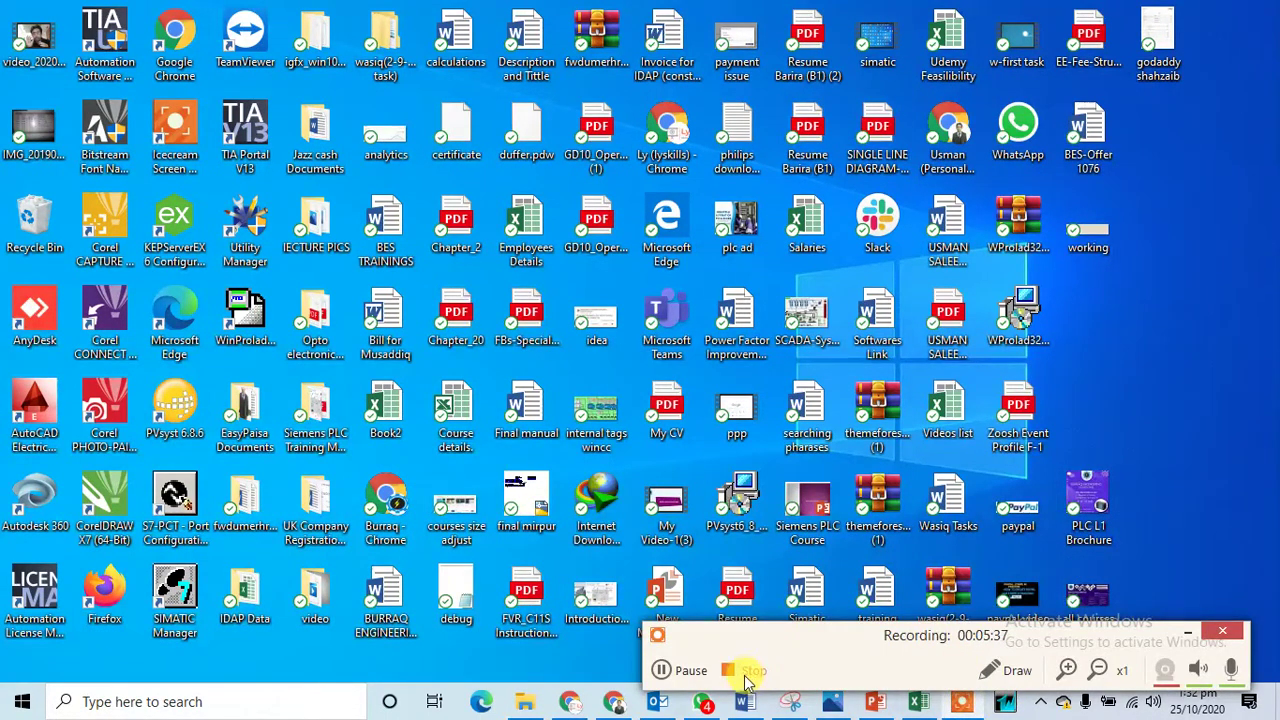